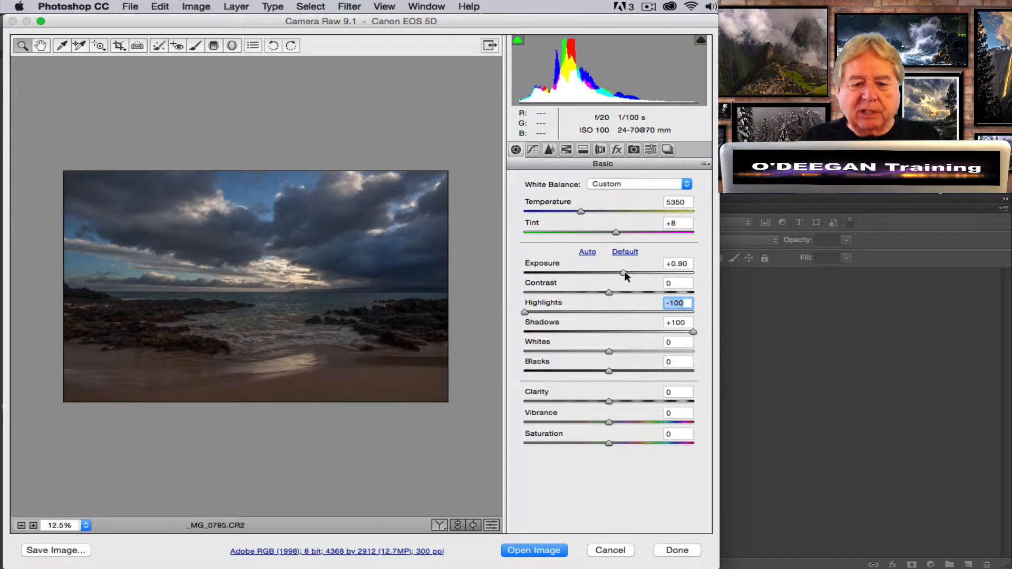
# Step: Set the photo's contrast to +100, its exposure to +1.55 and its white balance temperature to 9000
pyautogui.click(624, 272)
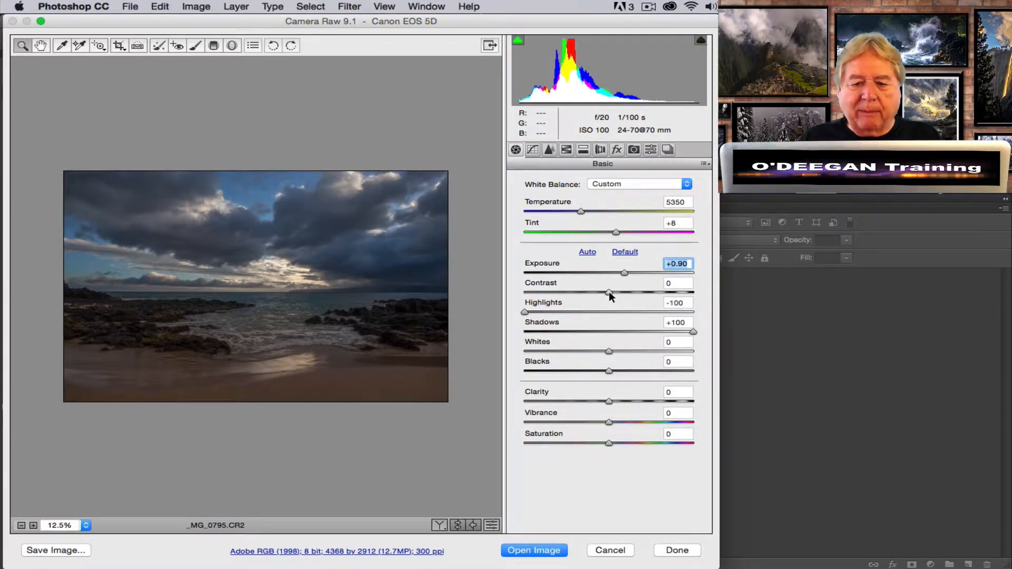
pyautogui.moveTo(609, 292); pyautogui.dragTo(720, 284)
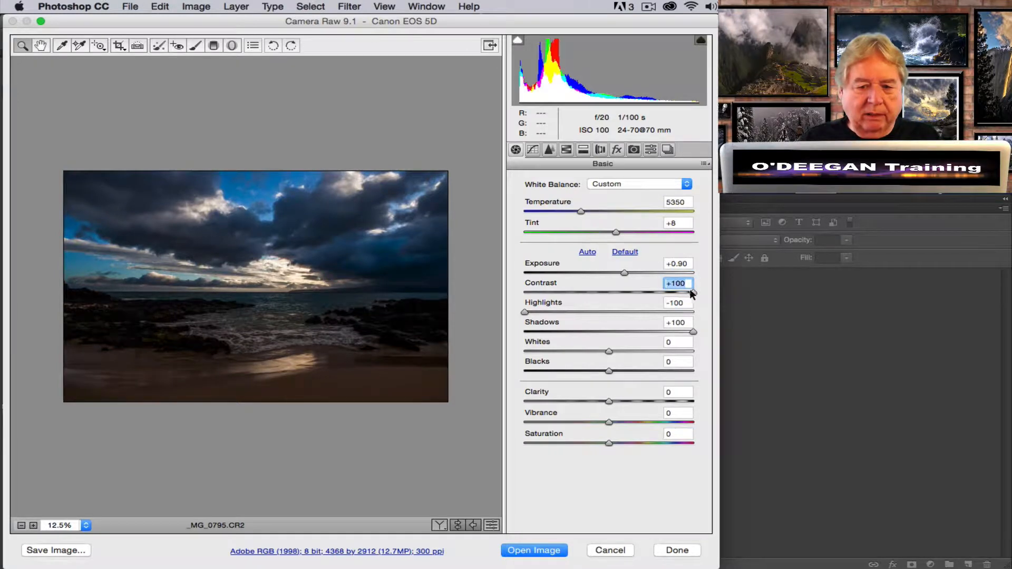
pyautogui.moveTo(624, 270); pyautogui.dragTo(633, 269)
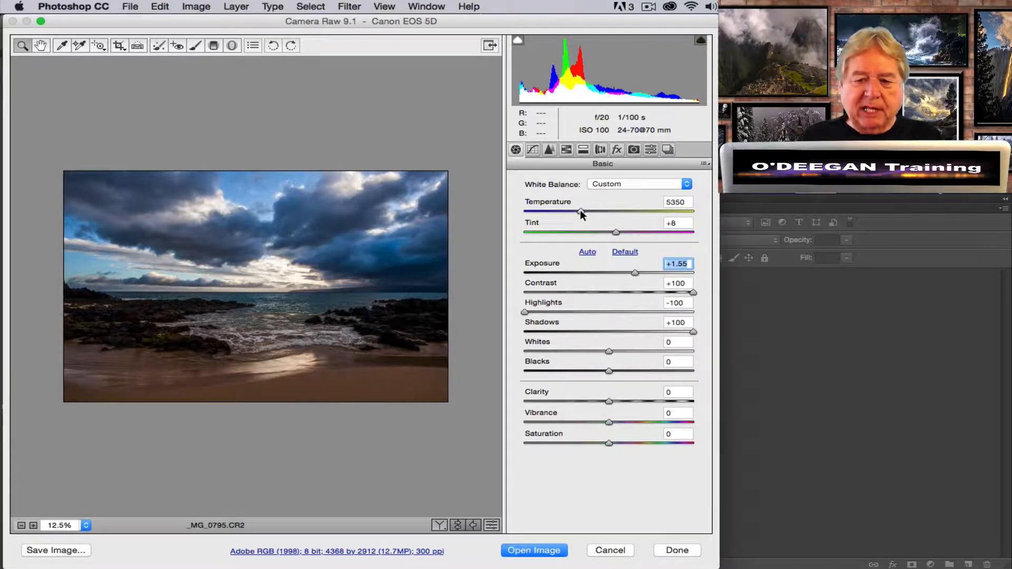
pyautogui.moveTo(580, 211); pyautogui.dragTo(633, 211)
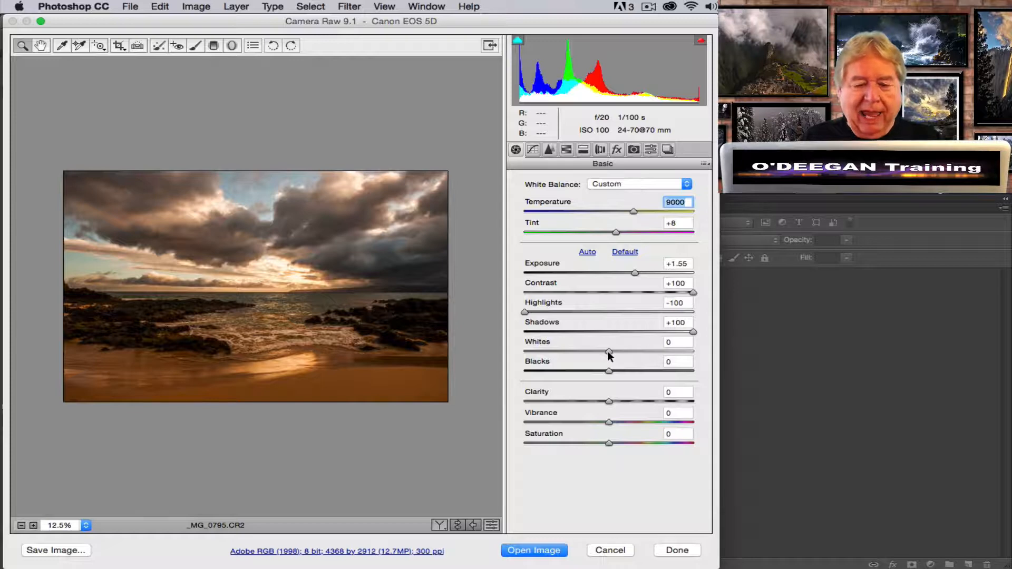
# Step: Using the clipping preview, set the whites to -47 and the blacks to -7
pyautogui.press('alt')
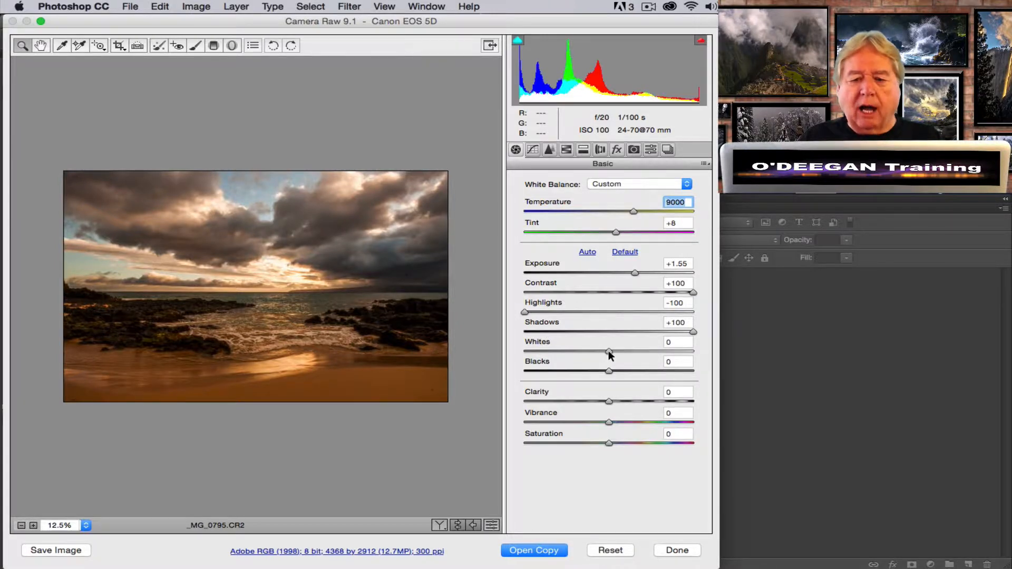
pyautogui.moveTo(609, 351); pyautogui.dragTo(572, 349)
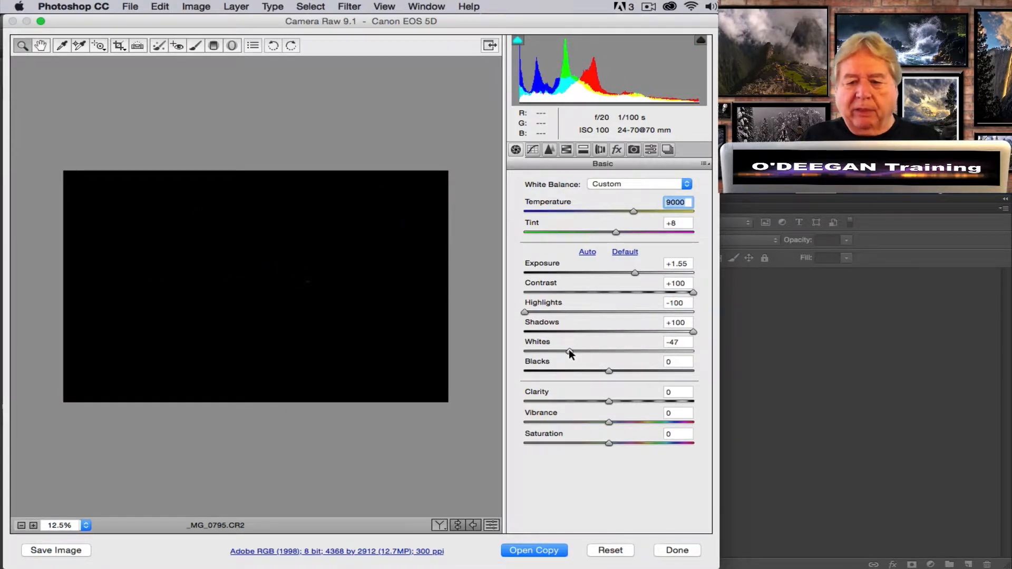
pyautogui.moveTo(568, 349); pyautogui.dragTo(569, 349)
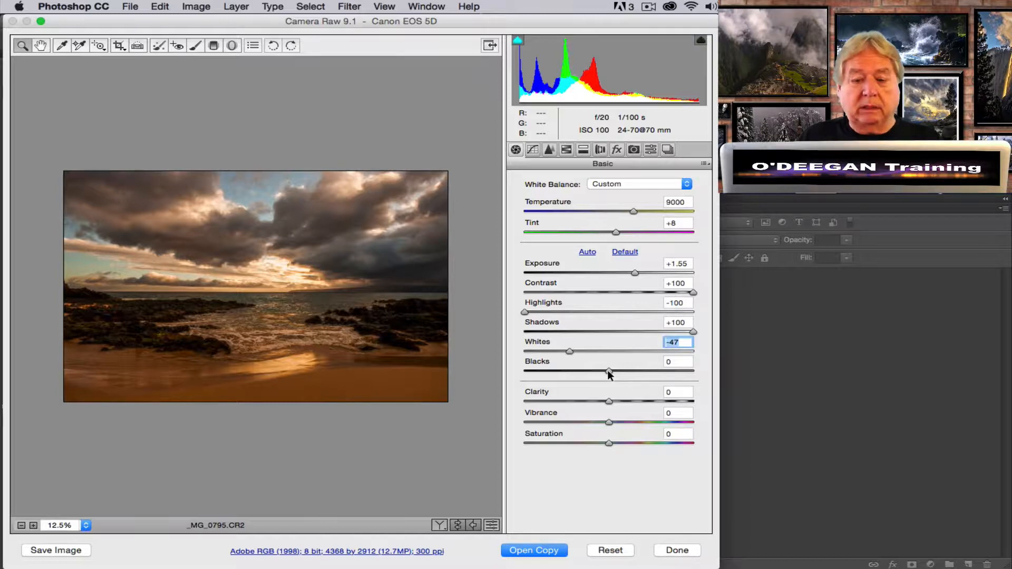
pyautogui.moveTo(608, 371)
pyautogui.mouseDown()
pyautogui.moveTo(528, 372)
pyautogui.moveTo(602, 370)
pyautogui.mouseUp()
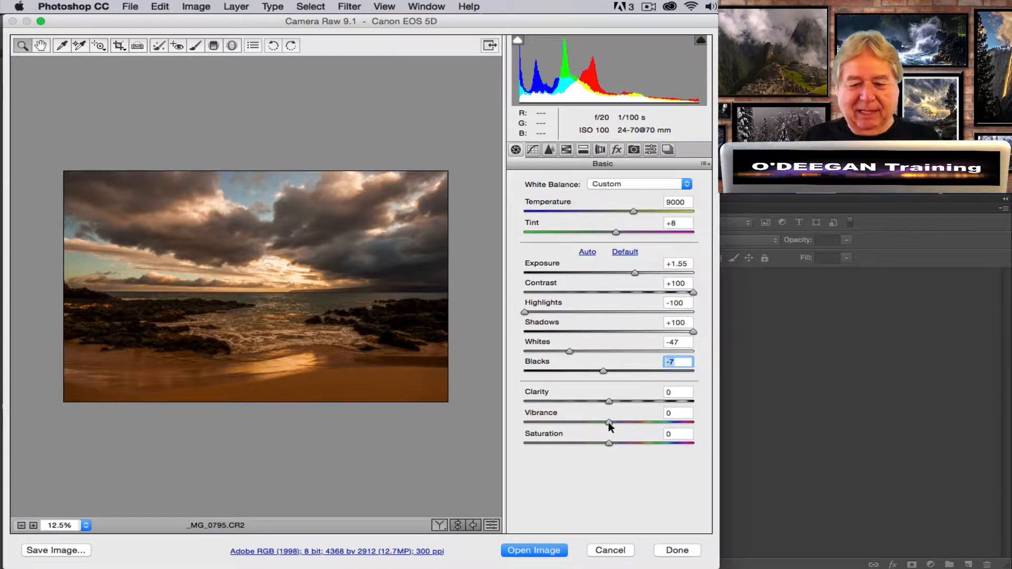
# Step: Set the vibrance to +21 and the saturation to +7
pyautogui.moveTo(608, 422); pyautogui.dragTo(626, 424)
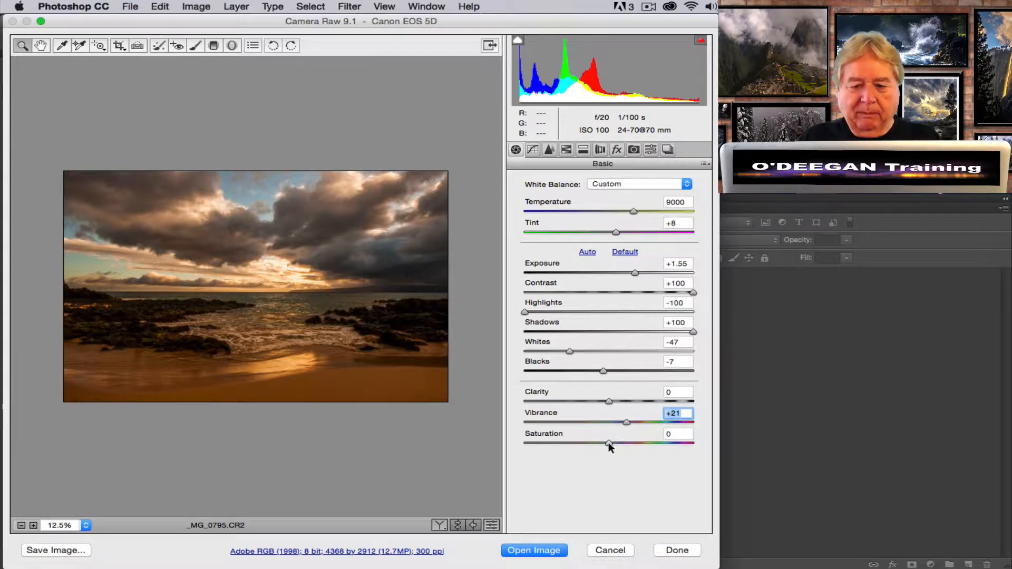
pyautogui.moveTo(610, 445); pyautogui.dragTo(615, 445)
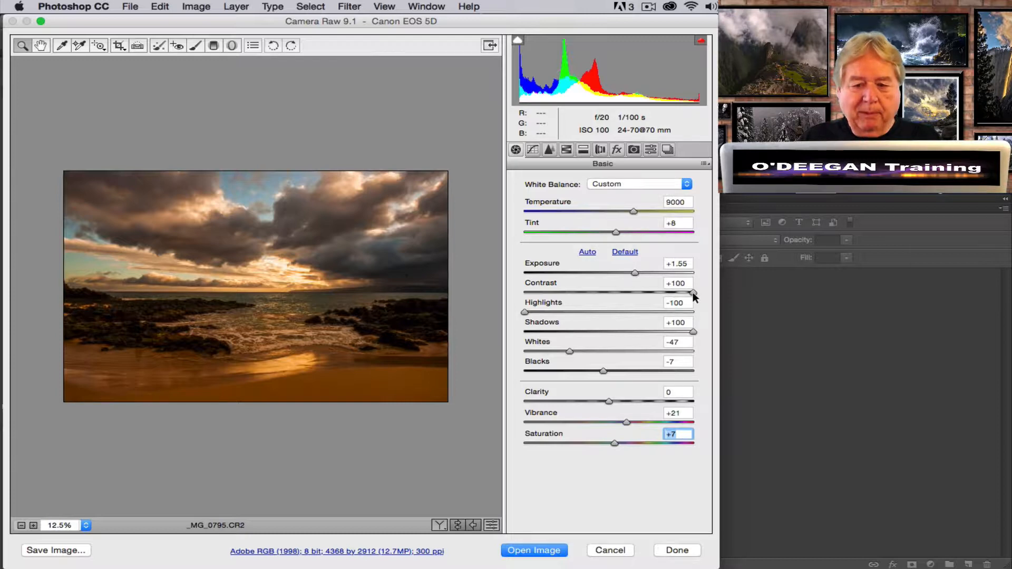
# Step: Fine-tune the photo to exposure +1.25, contrast +100 and vibrance +40
pyautogui.moveTo(692, 293)
pyautogui.mouseDown()
pyautogui.moveTo(678, 294)
pyautogui.moveTo(691, 293)
pyautogui.mouseUp()
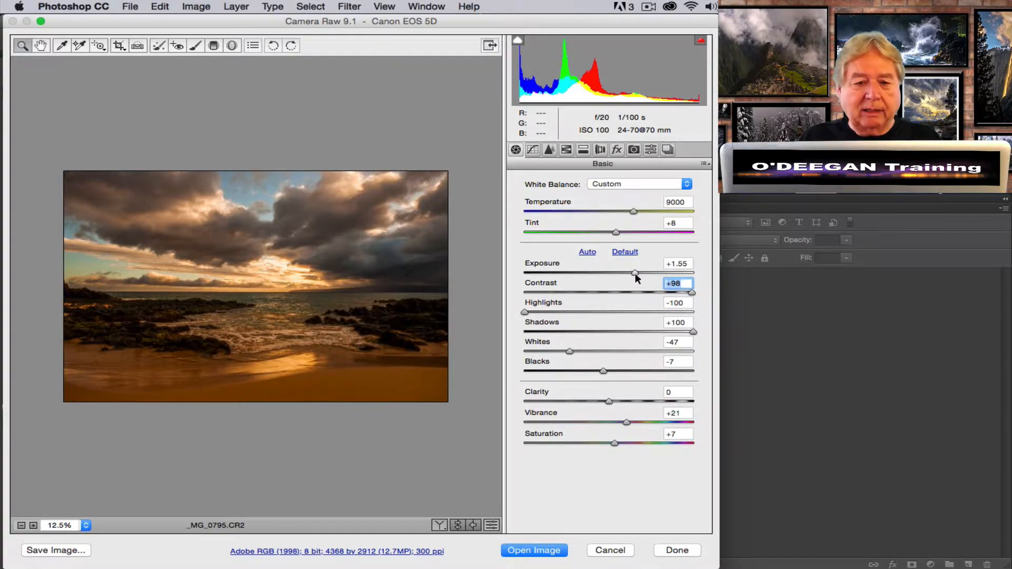
pyautogui.moveTo(635, 273); pyautogui.dragTo(630, 273)
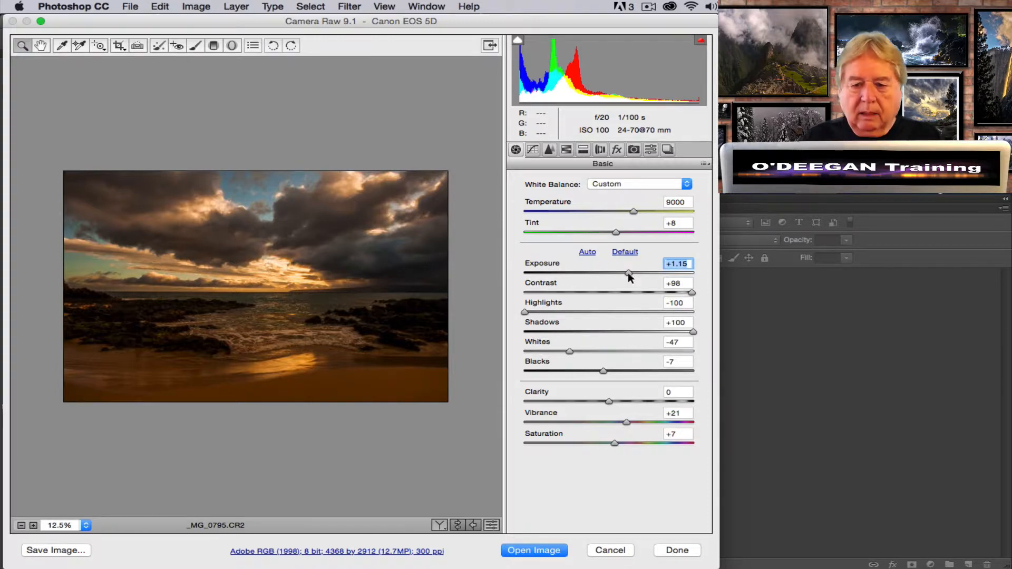
pyautogui.moveTo(627, 273); pyautogui.dragTo(629, 270)
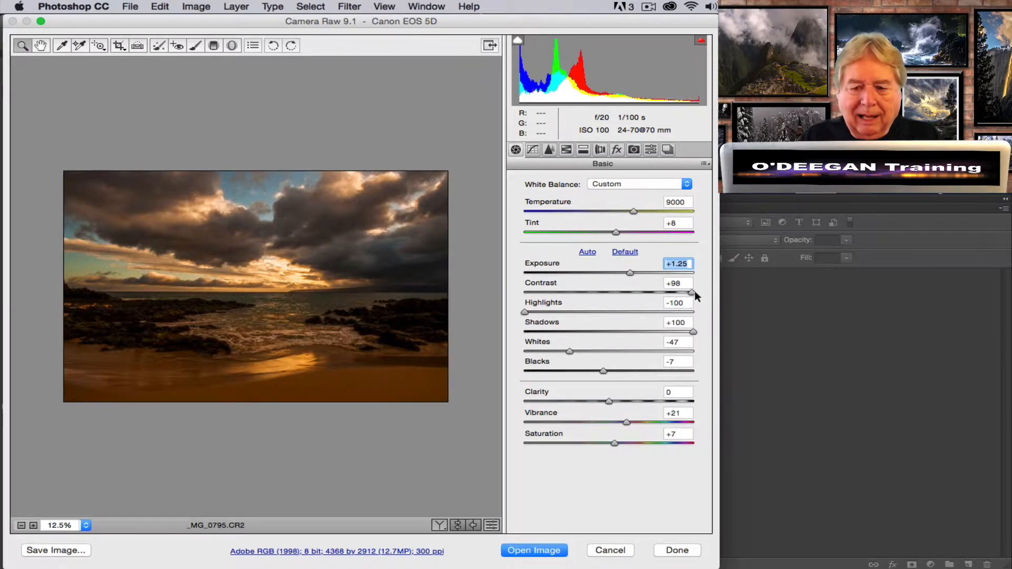
pyautogui.moveTo(692, 293); pyautogui.dragTo(707, 291)
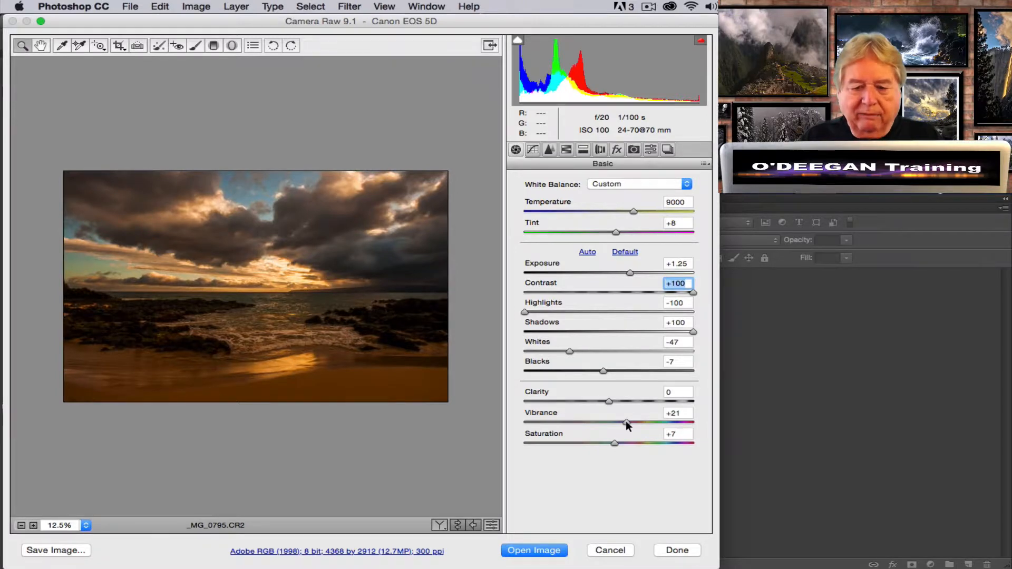
pyautogui.moveTo(627, 422); pyautogui.dragTo(642, 422)
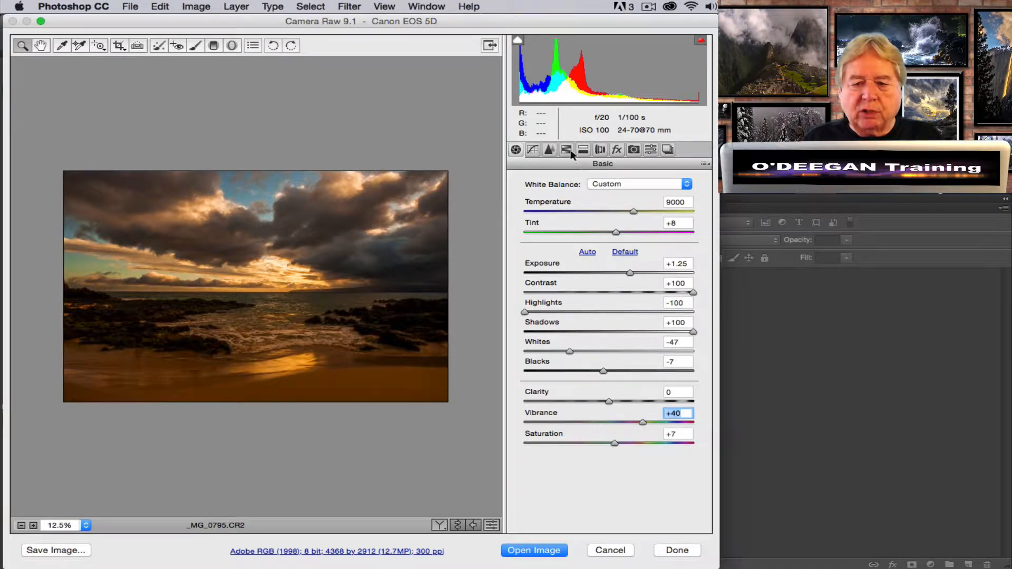
# Step: Lighten the photo's corners with a manual lens vignetting amount of +28
pyautogui.click(600, 150)
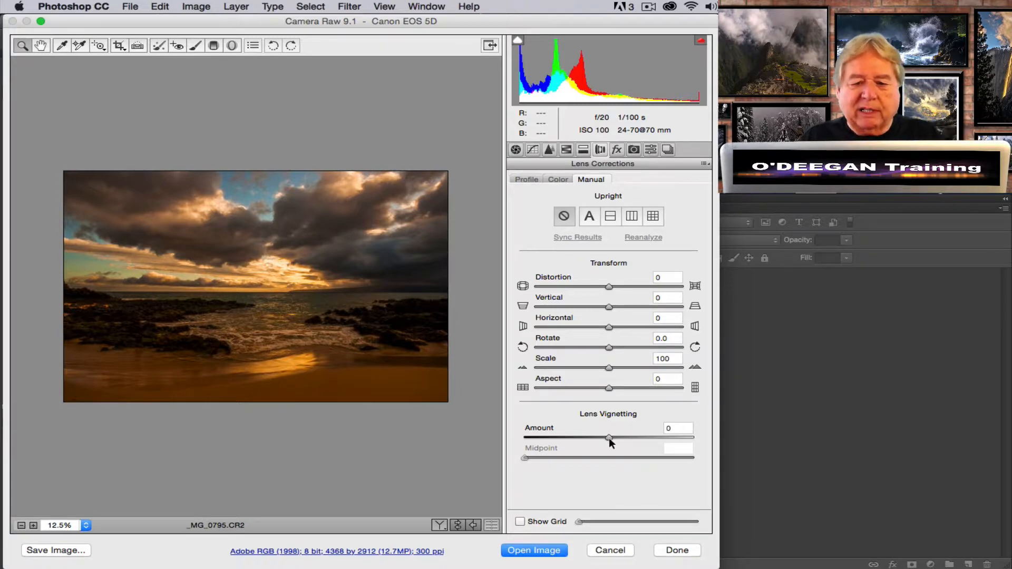
pyautogui.moveTo(608, 439); pyautogui.dragTo(632, 438)
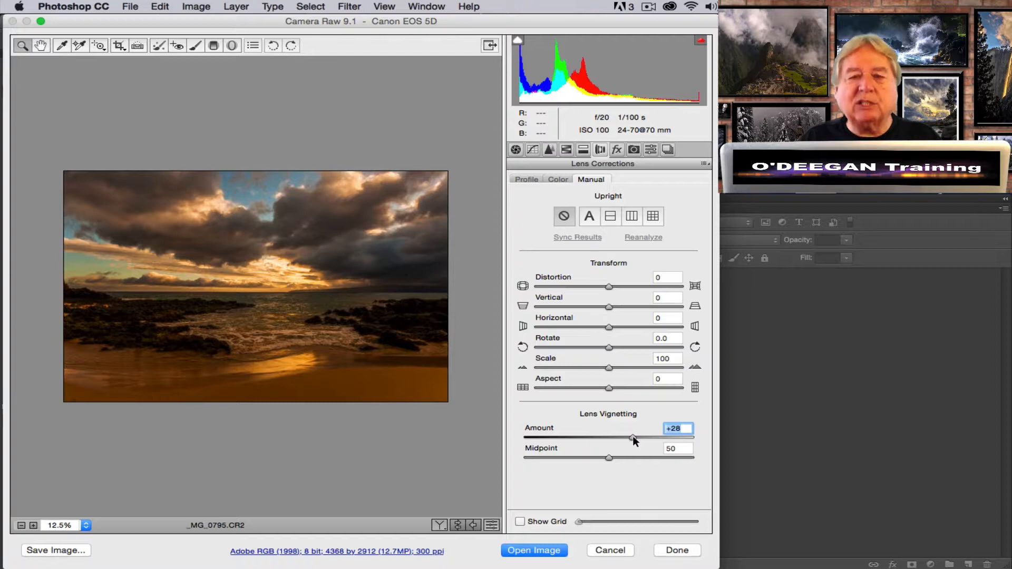
# Step: Add two points to the upper half of the RGB point tone curve and pull both down to darken the photo
pyautogui.click(533, 151)
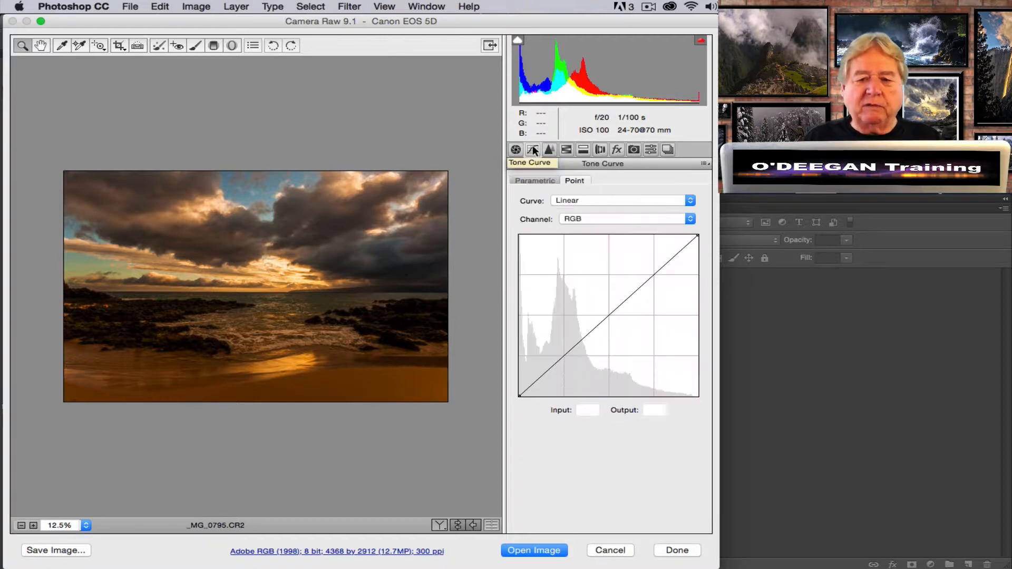
pyautogui.click(653, 276)
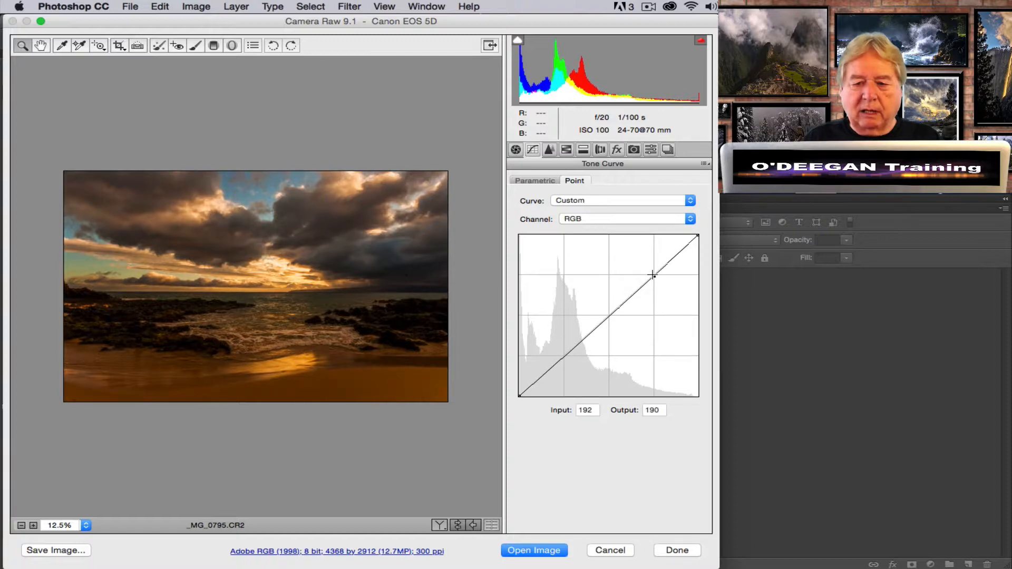
pyautogui.click(629, 299)
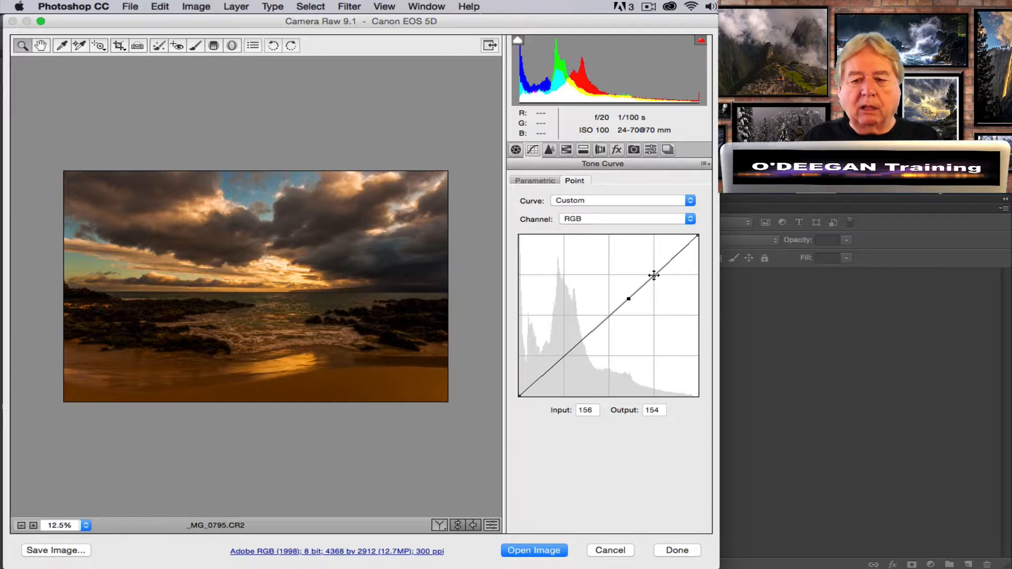
pyautogui.press('shift')
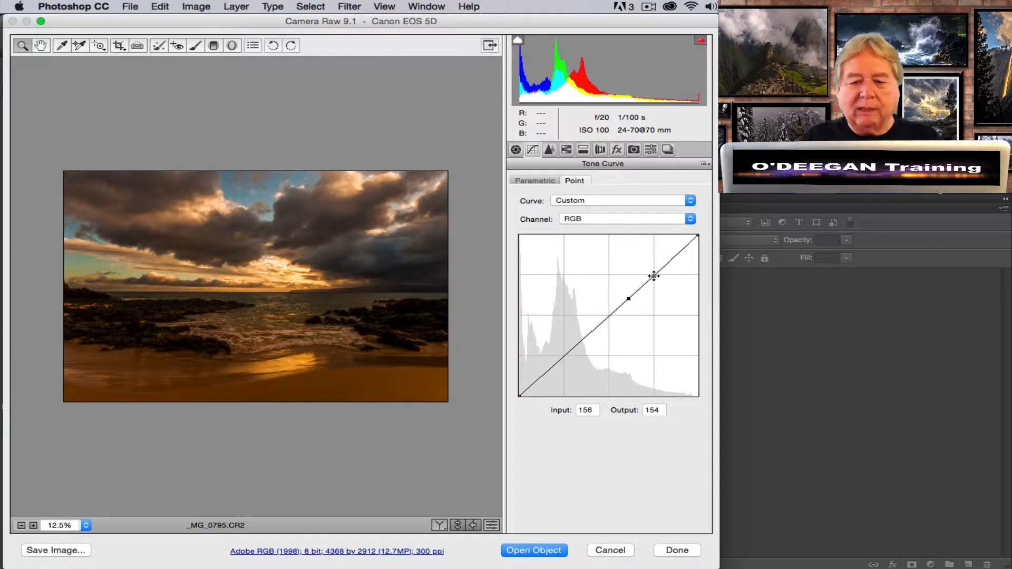
pyautogui.moveTo(643, 269)
pyautogui.mouseDown()
pyautogui.moveTo(608, 268)
pyautogui.moveTo(647, 309)
pyautogui.moveTo(635, 271)
pyautogui.moveTo(590, 314)
pyautogui.moveTo(648, 307)
pyautogui.moveTo(599, 283)
pyautogui.moveTo(635, 324)
pyautogui.moveTo(644, 289)
pyautogui.moveTo(648, 302)
pyautogui.moveTo(667, 301)
pyautogui.mouseUp()
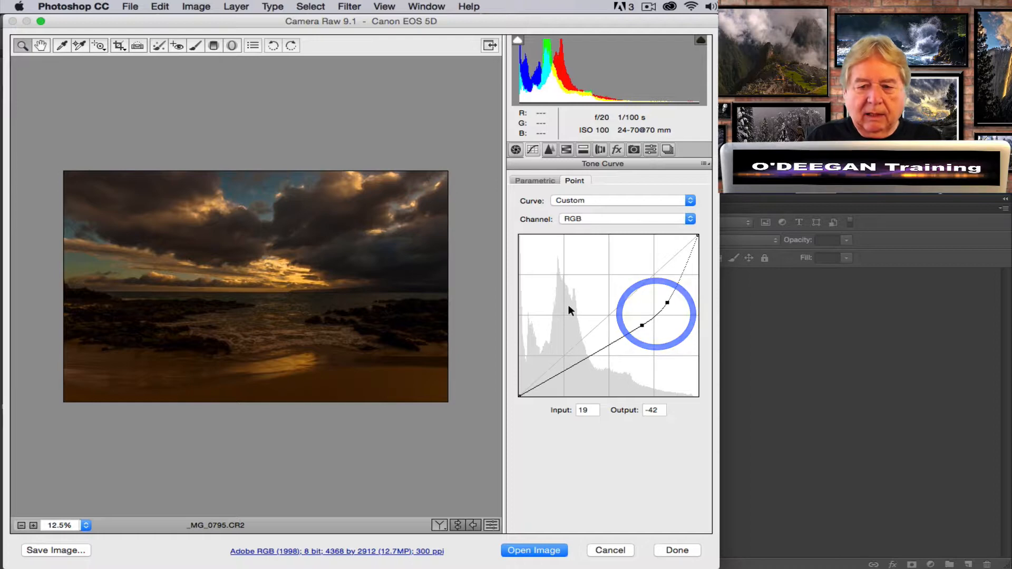
# Step: Keep the exposure at +1.25, set the whites to -43 and raise the blacks in the basic adjustments
pyautogui.click(515, 149)
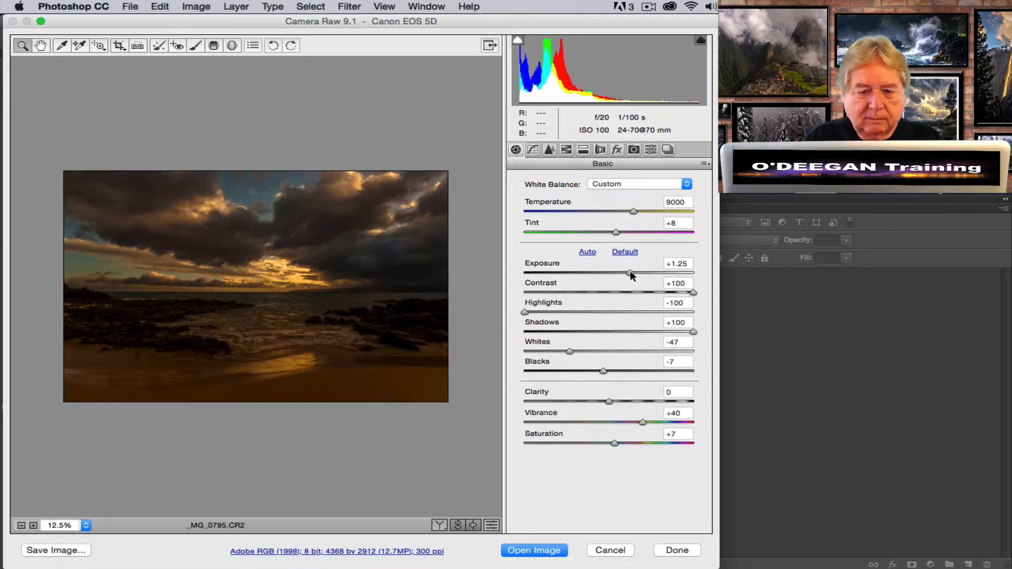
pyautogui.moveTo(630, 272); pyautogui.dragTo(630, 272)
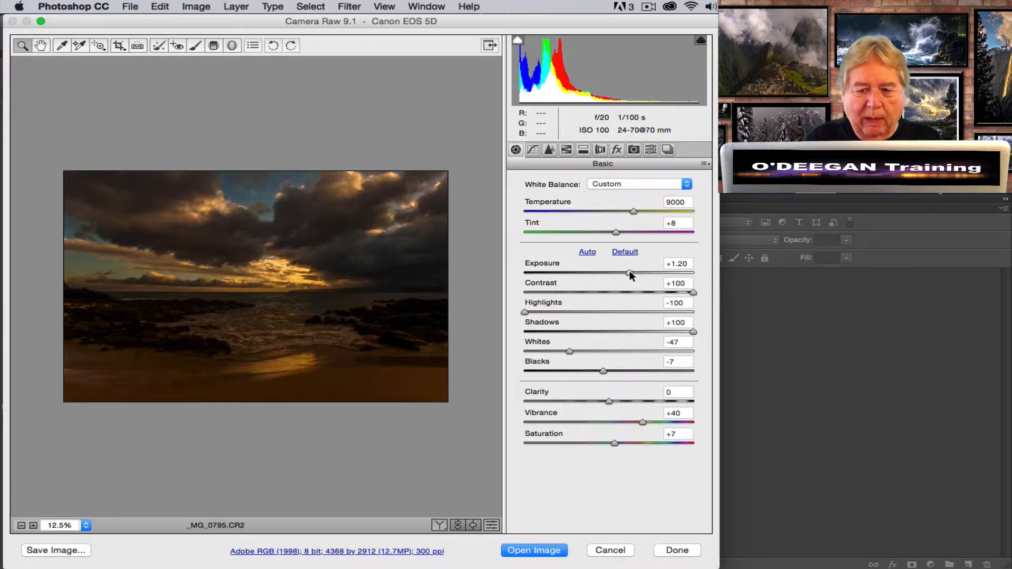
pyautogui.click(630, 272)
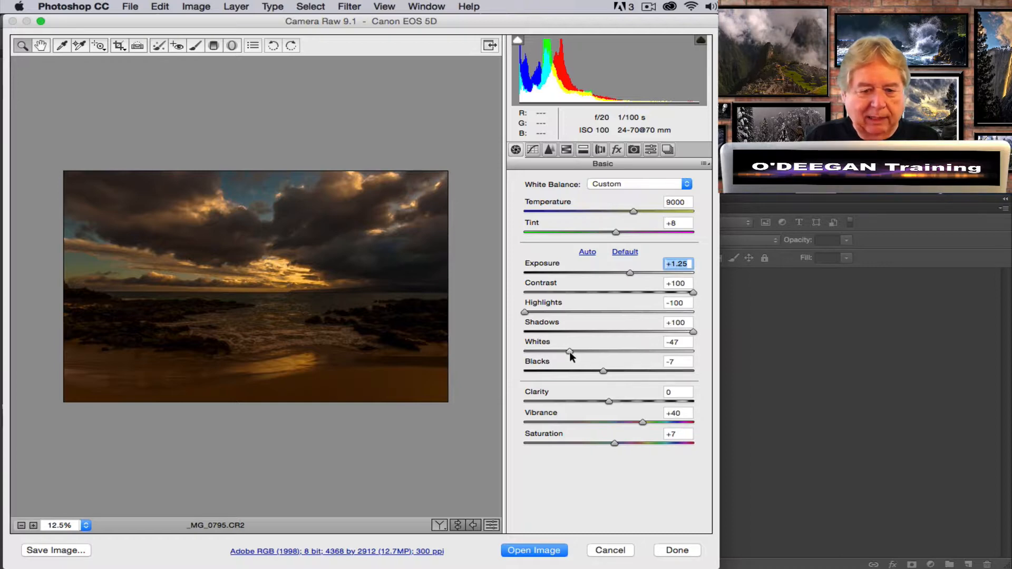
pyautogui.moveTo(569, 351)
pyautogui.mouseDown()
pyautogui.moveTo(635, 346)
pyautogui.moveTo(574, 349)
pyautogui.mouseUp()
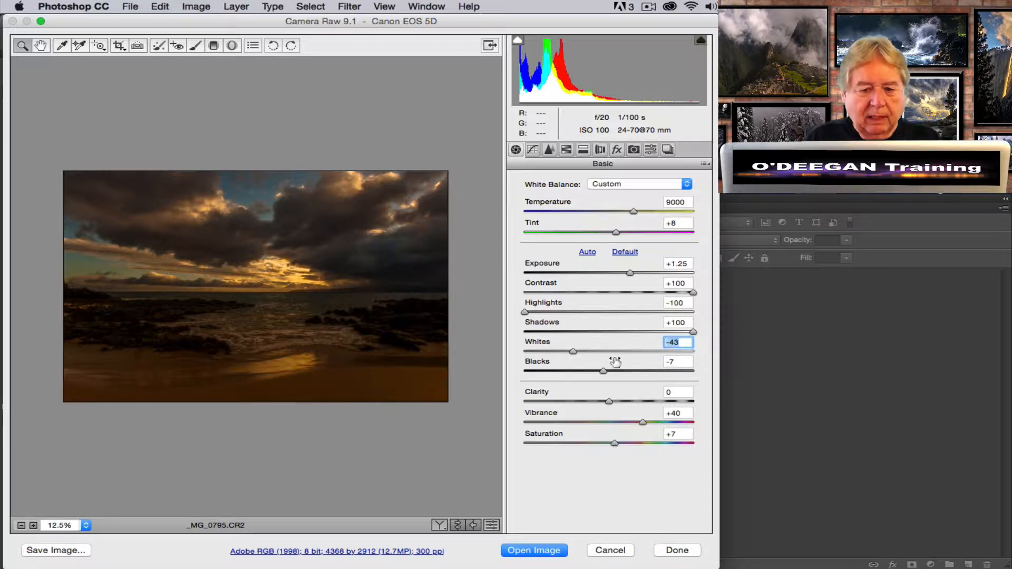
pyautogui.moveTo(603, 371); pyautogui.dragTo(642, 371)
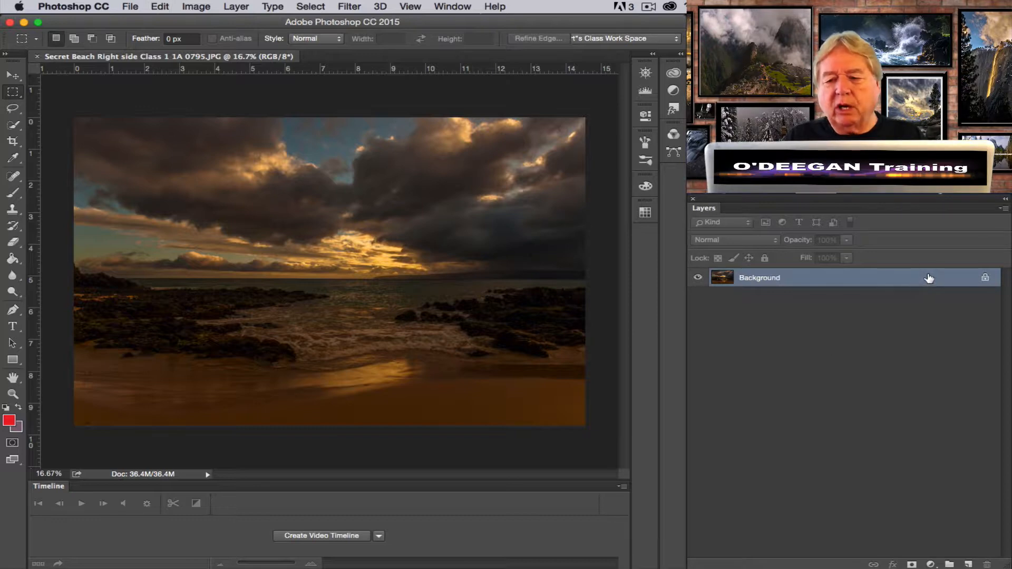
# Step: Duplicate the Background layer and delete the copy
pyautogui.moveTo(928, 278); pyautogui.dragTo(969, 566)
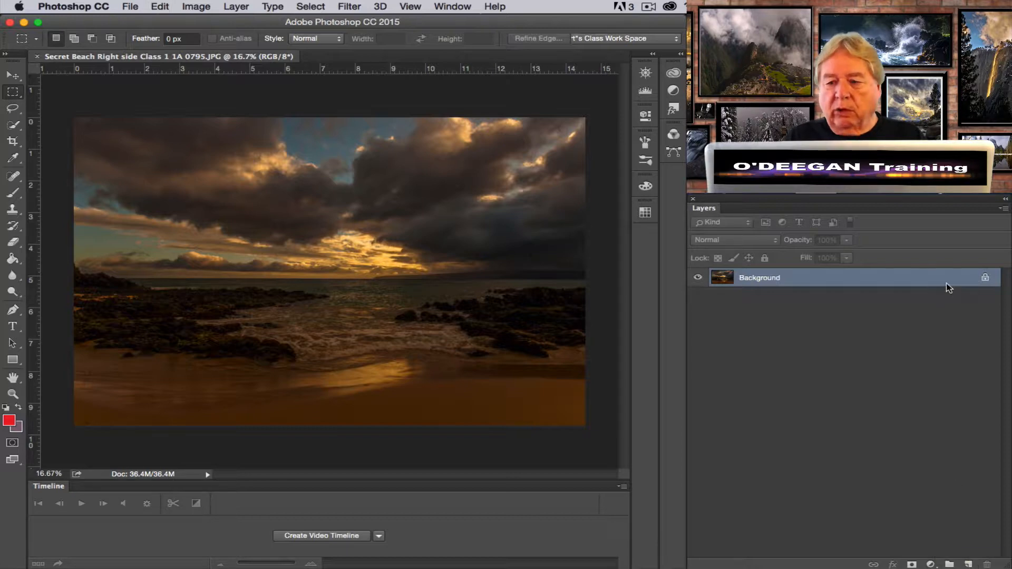
pyautogui.moveTo(952, 278); pyautogui.dragTo(968, 563)
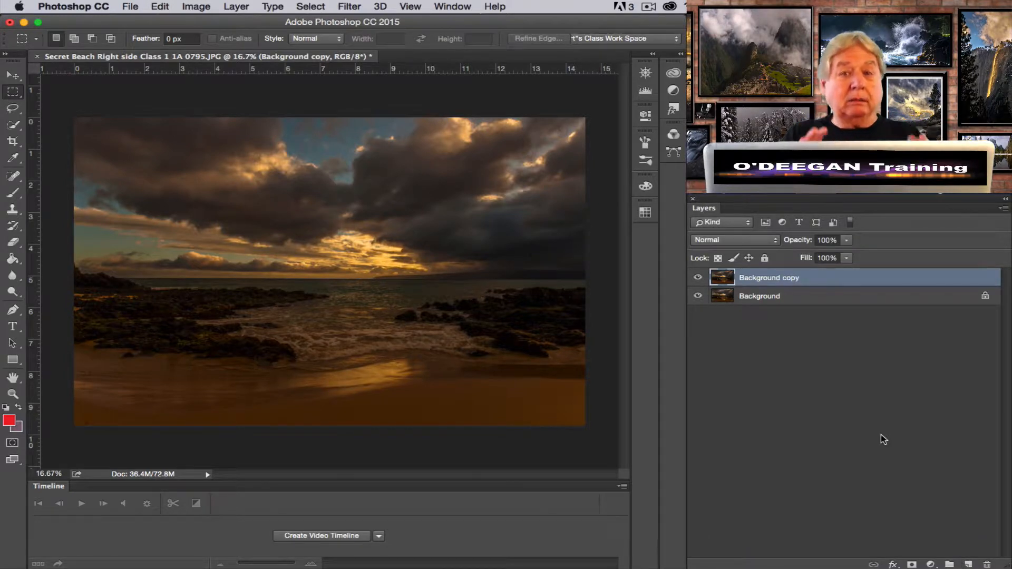
pyautogui.click(986, 564)
pyautogui.click(606, 212)
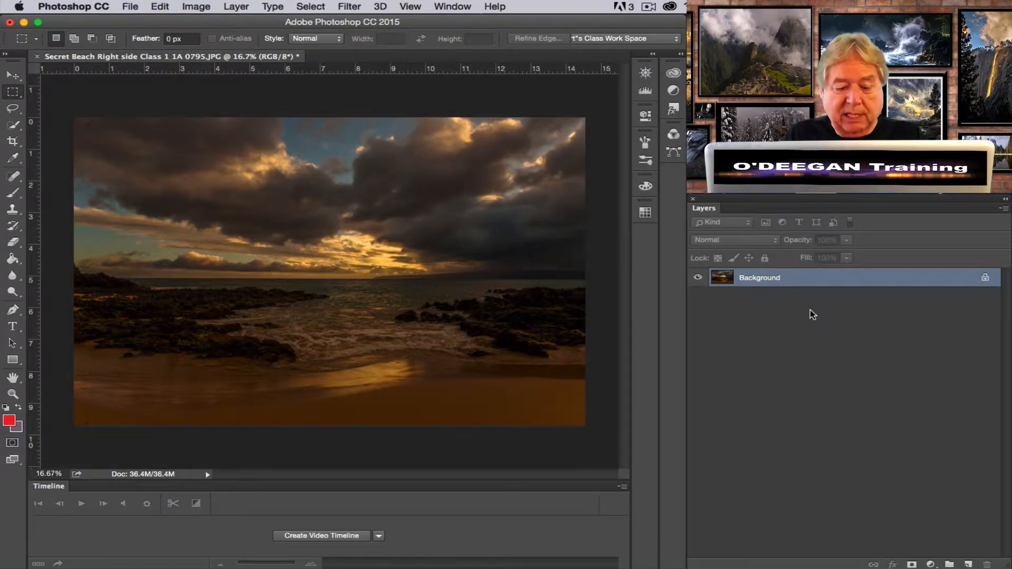
# Step: Duplicate the Background layer and rename the copy as "Forground"
pyautogui.press('super+j')
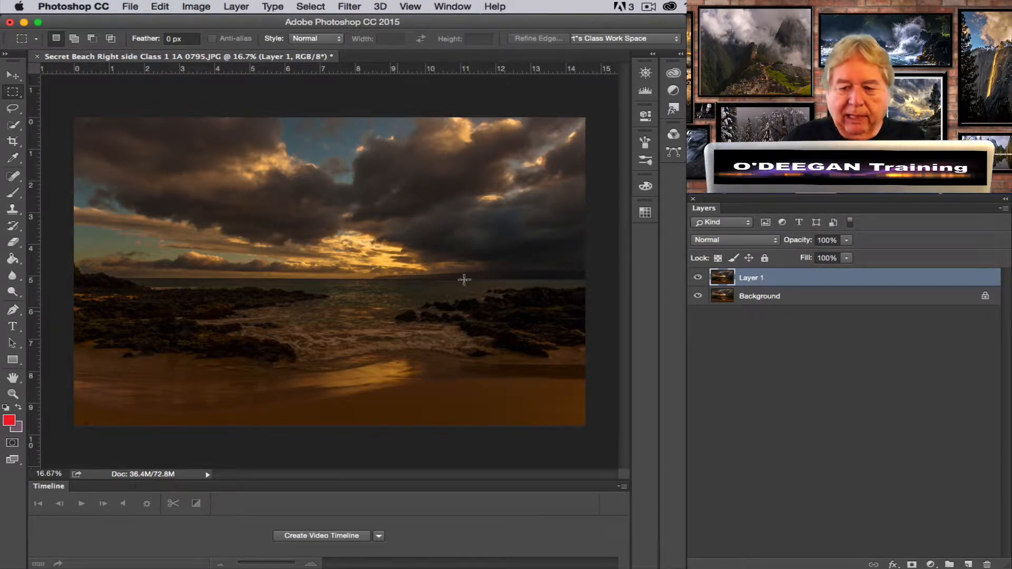
pyautogui.doubleClick(754, 279)
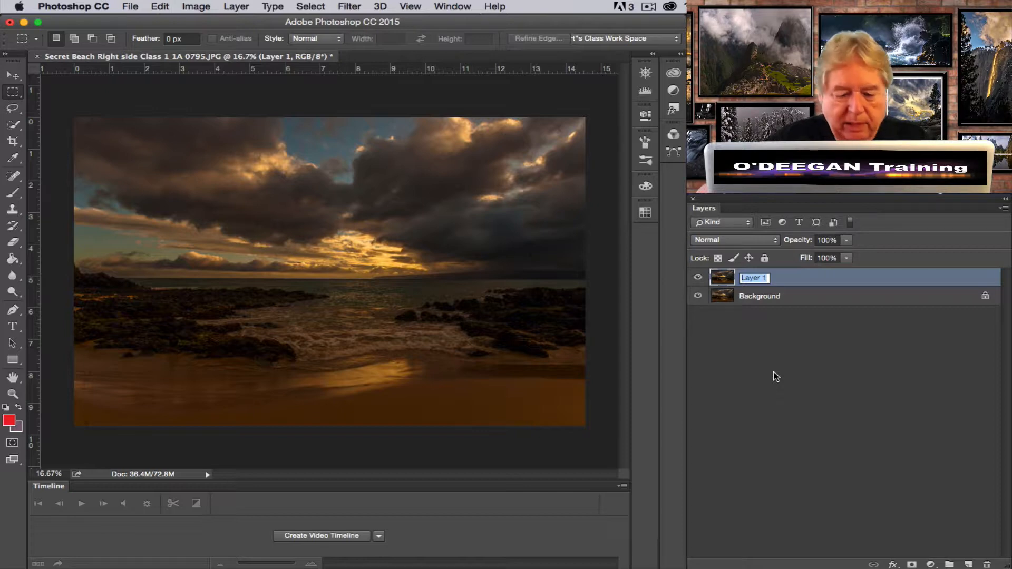
pyautogui.write('Forg')
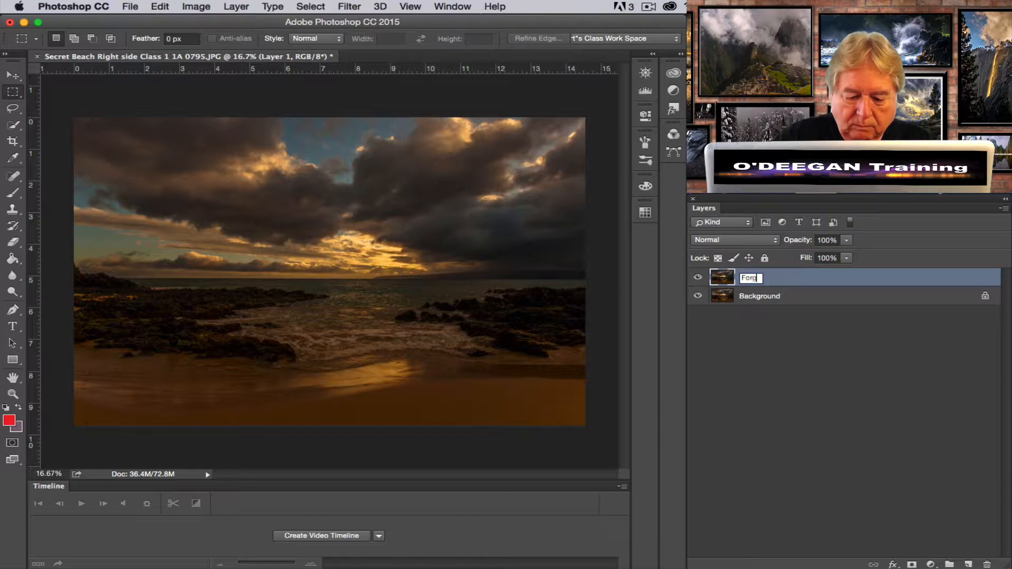
pyautogui.write('round')
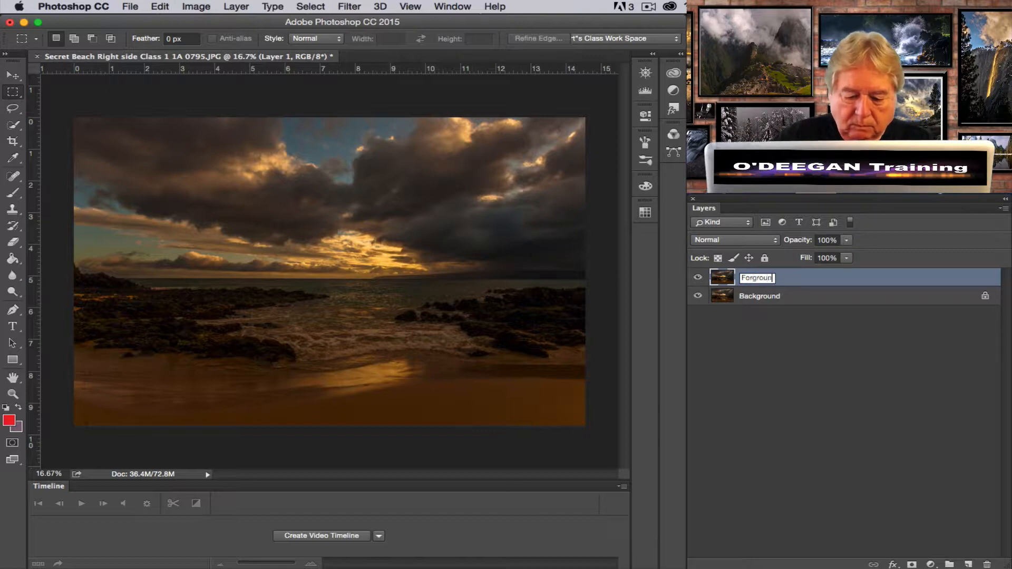
pyautogui.click(811, 361)
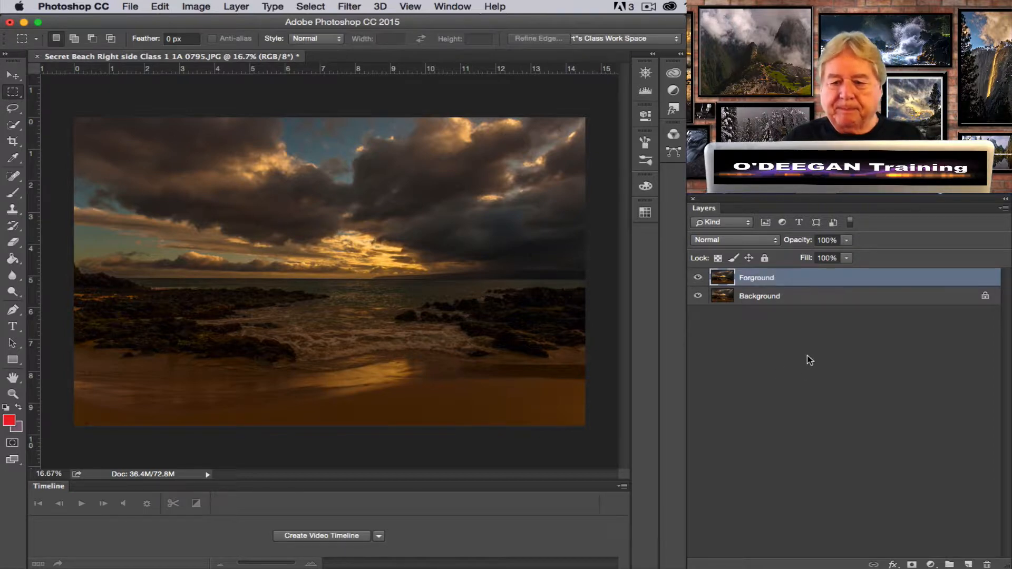
# Step: Select the land and sea below the horizon on the Forground layer with the Quick Selection tool and turn the selection into a layer mask
pyautogui.click(791, 277)
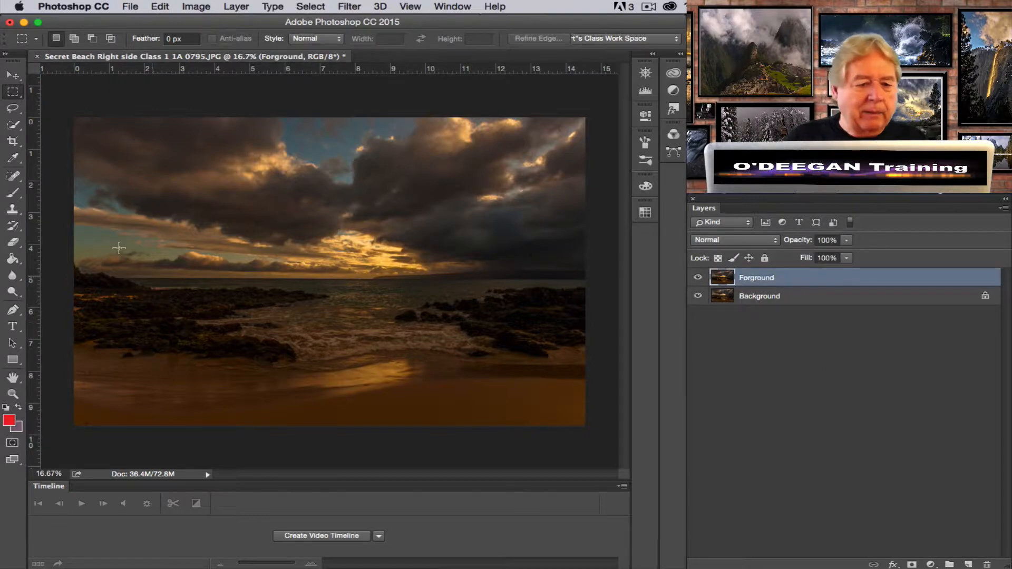
pyautogui.click(10, 129)
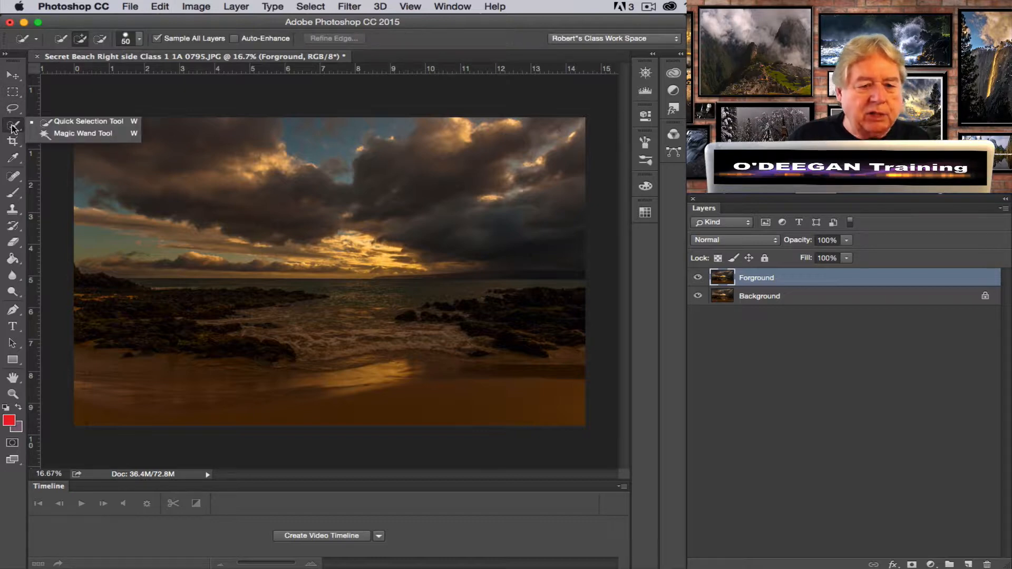
pyautogui.moveTo(76, 275)
pyautogui.mouseDown()
pyautogui.moveTo(132, 298)
pyautogui.moveTo(166, 289)
pyautogui.moveTo(138, 288)
pyautogui.moveTo(222, 285)
pyautogui.moveTo(437, 302)
pyautogui.moveTo(577, 339)
pyautogui.moveTo(572, 307)
pyautogui.moveTo(582, 393)
pyautogui.moveTo(551, 360)
pyautogui.moveTo(553, 407)
pyautogui.mouseUp()
pyautogui.moveTo(561, 306); pyautogui.dragTo(501, 285)
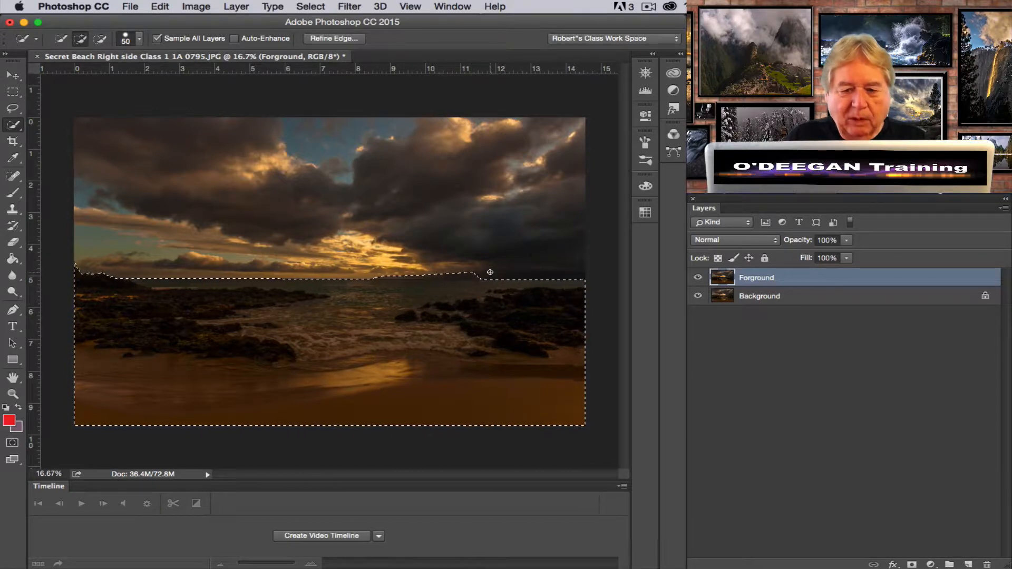
pyautogui.press('alt')
pyautogui.moveTo(490, 272); pyautogui.dragTo(369, 275)
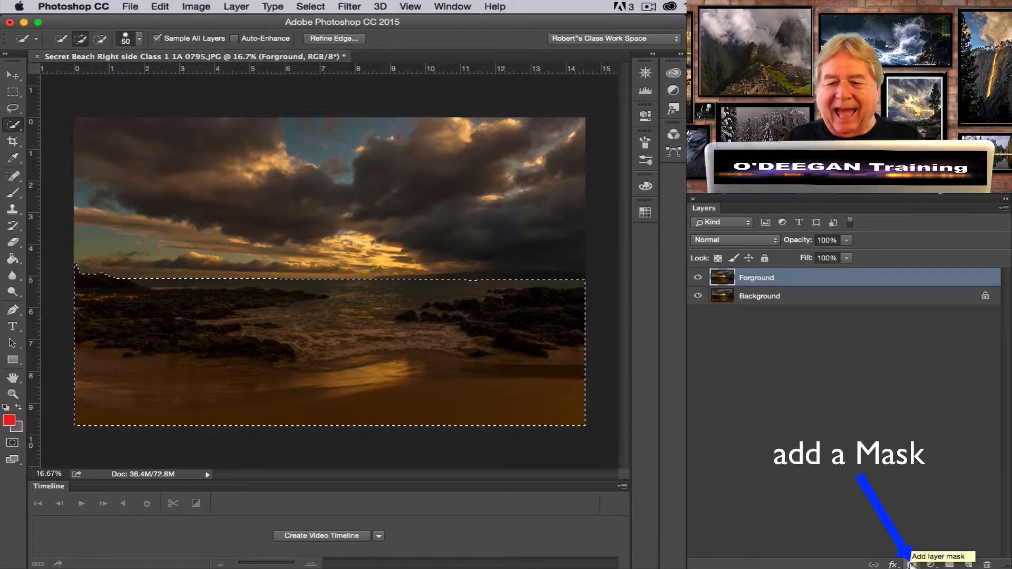
pyautogui.click(912, 564)
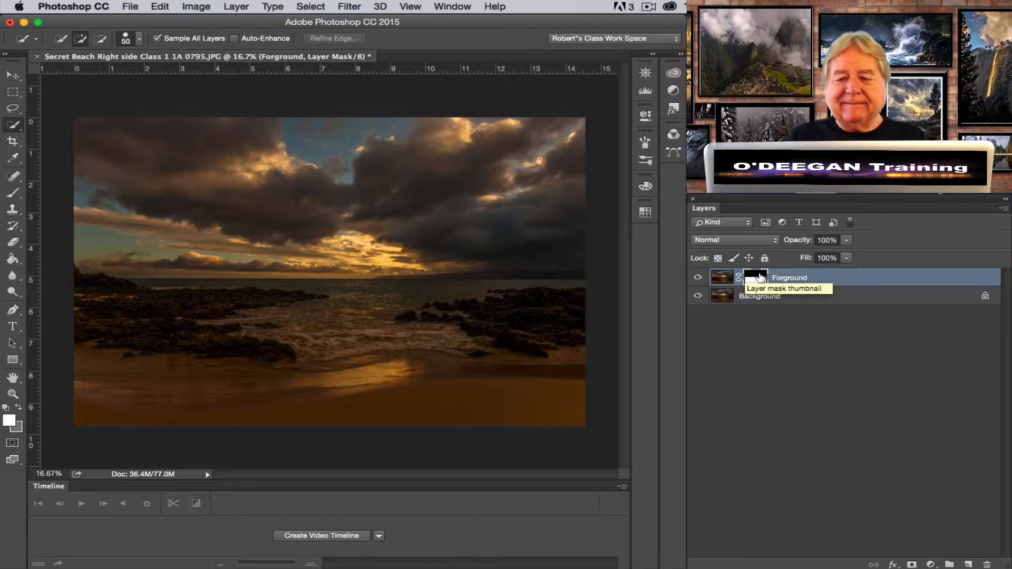
# Step: Add a Curves adjustment layer above the Forground layer and clip it to that layer
pyautogui.click(674, 91)
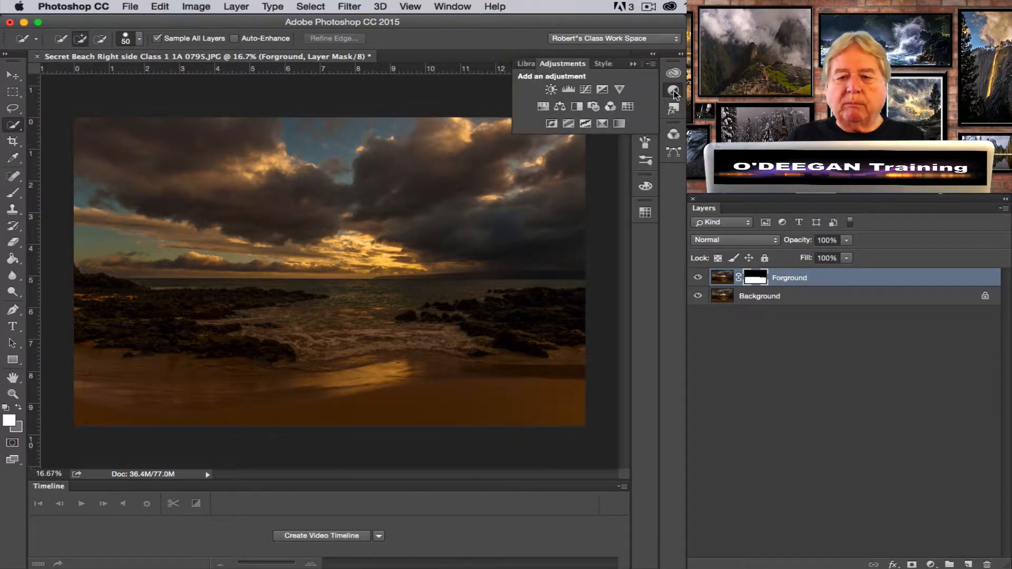
pyautogui.click(585, 91)
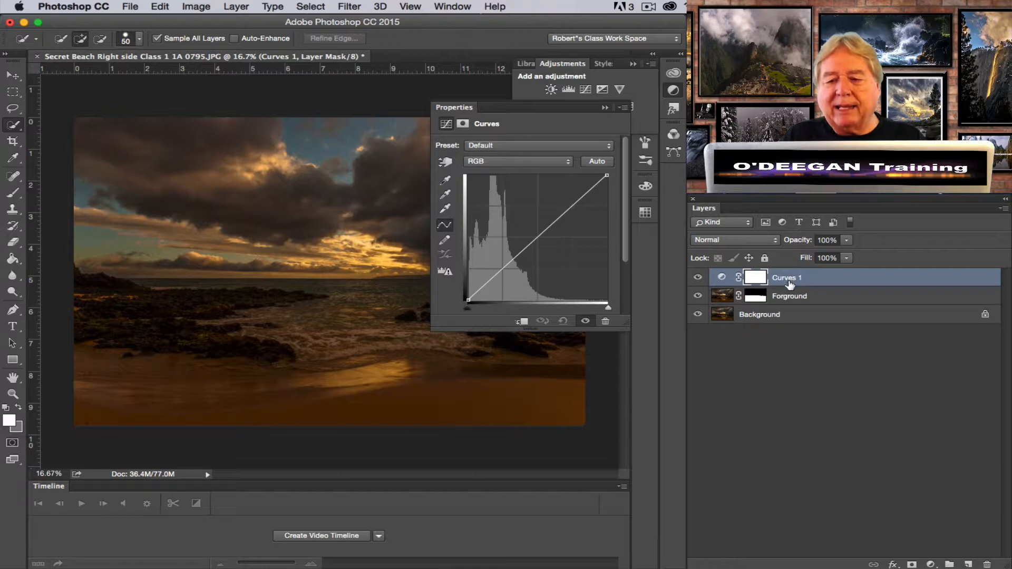
pyautogui.moveTo(790, 283); pyautogui.dragTo(787, 281)
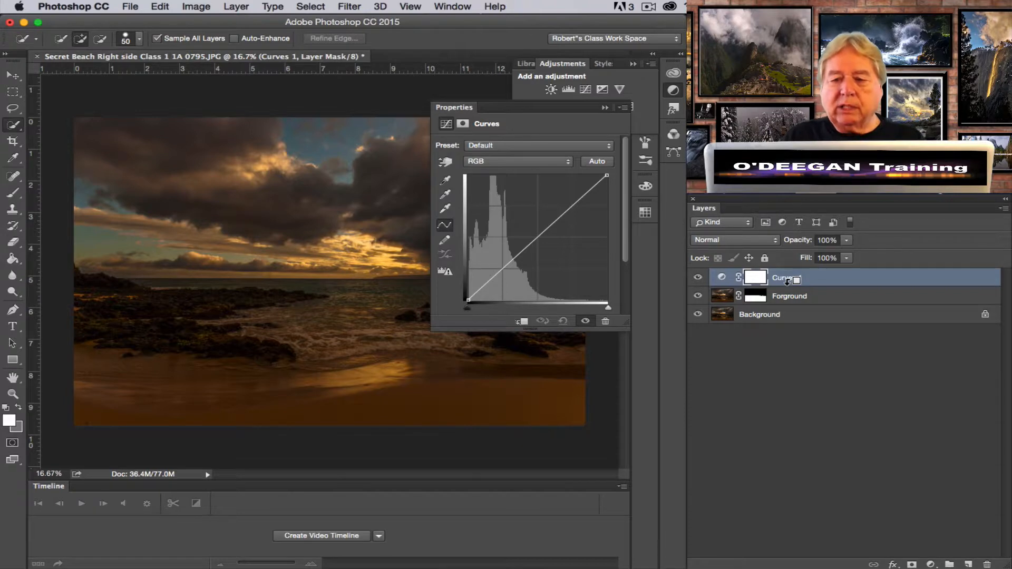
pyautogui.keyDown('alt'); pyautogui.click(788, 283); pyautogui.keyUp('alt')
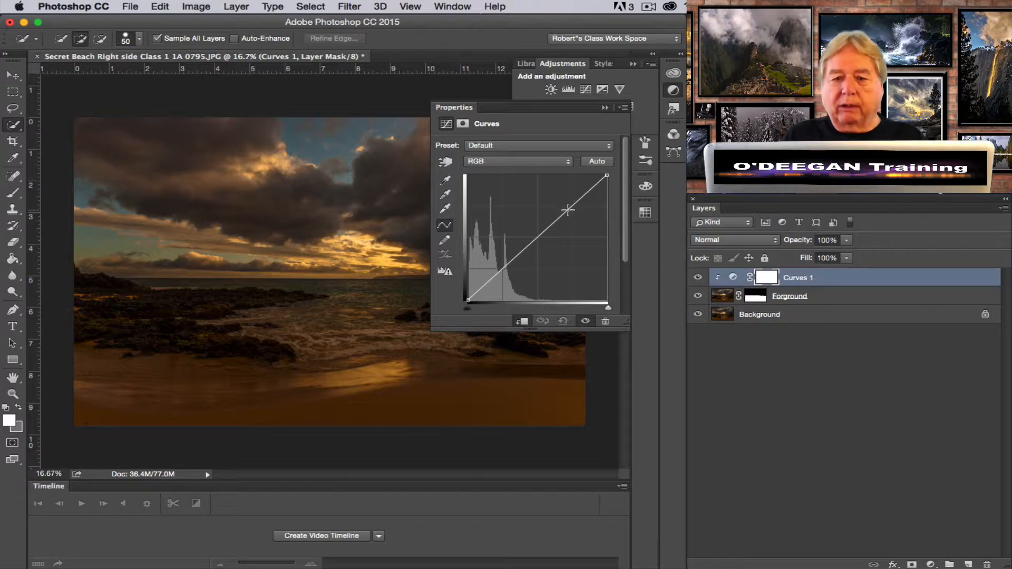
# Step: Add two points to the middle of the RGB curve and raise both to brighten the foreground
pyautogui.click(540, 235)
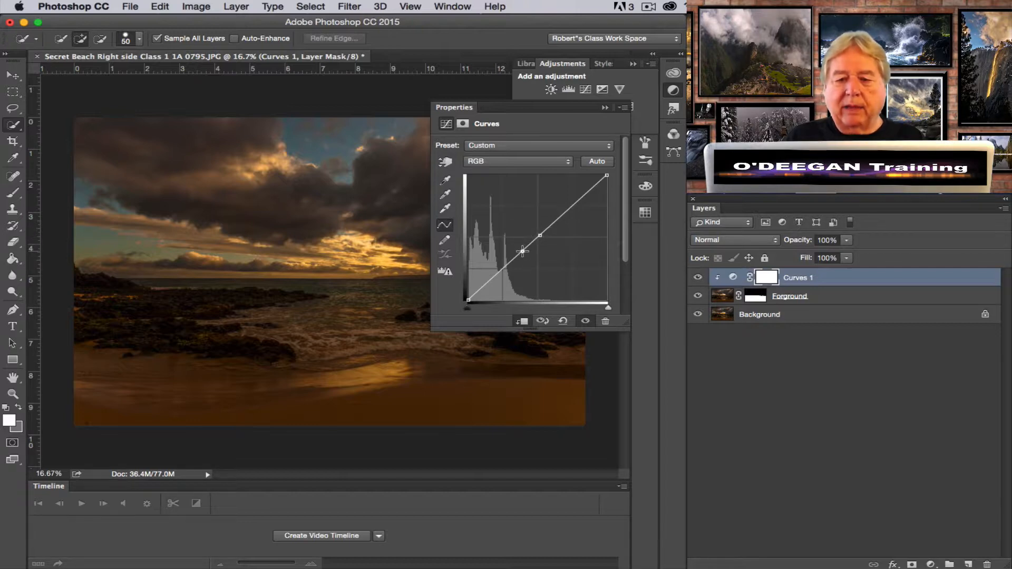
pyautogui.click(522, 252)
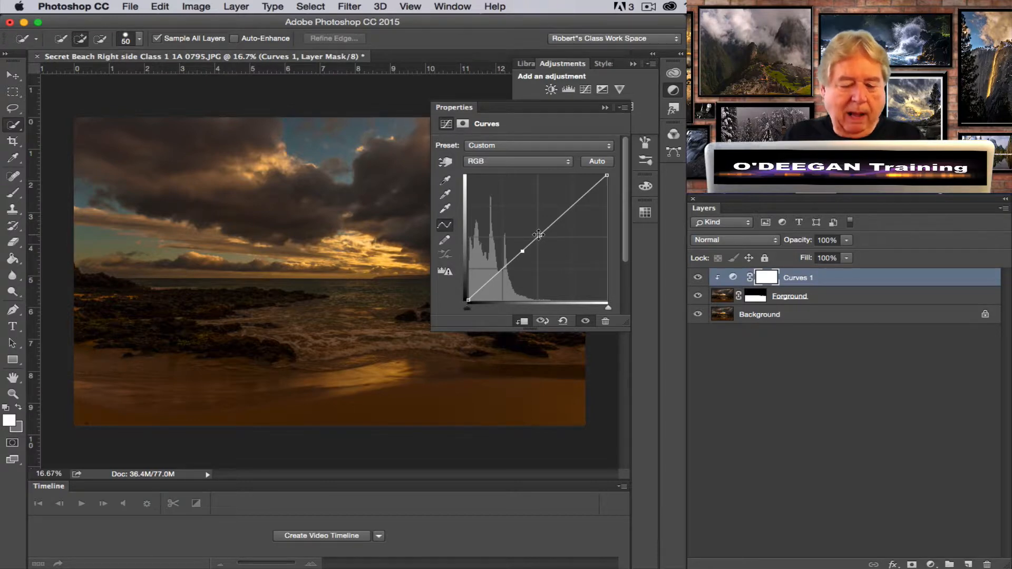
pyautogui.moveTo(538, 235)
pyautogui.mouseDown()
pyautogui.moveTo(520, 228)
pyautogui.moveTo(520, 237)
pyautogui.mouseUp()
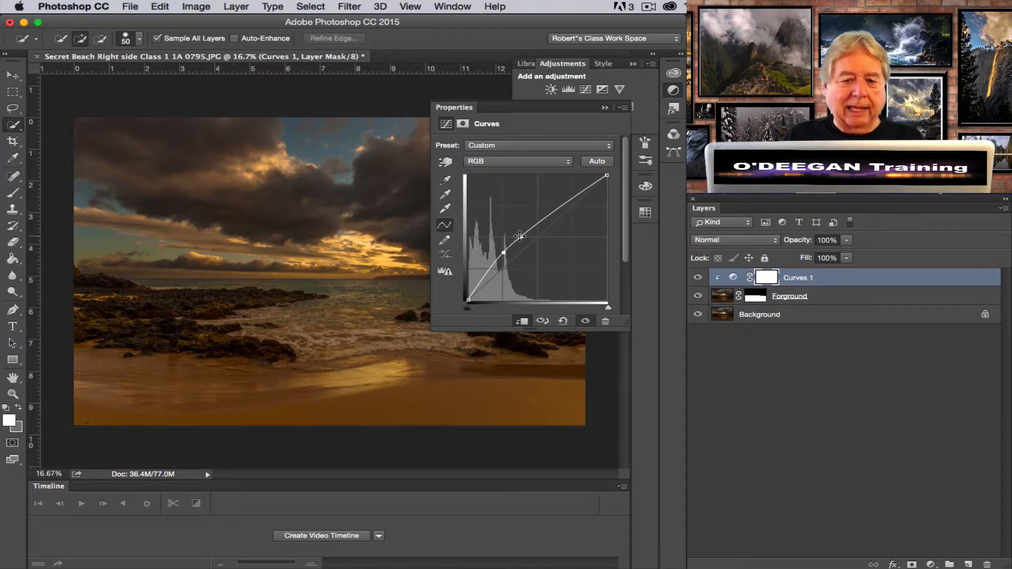
pyautogui.click(605, 107)
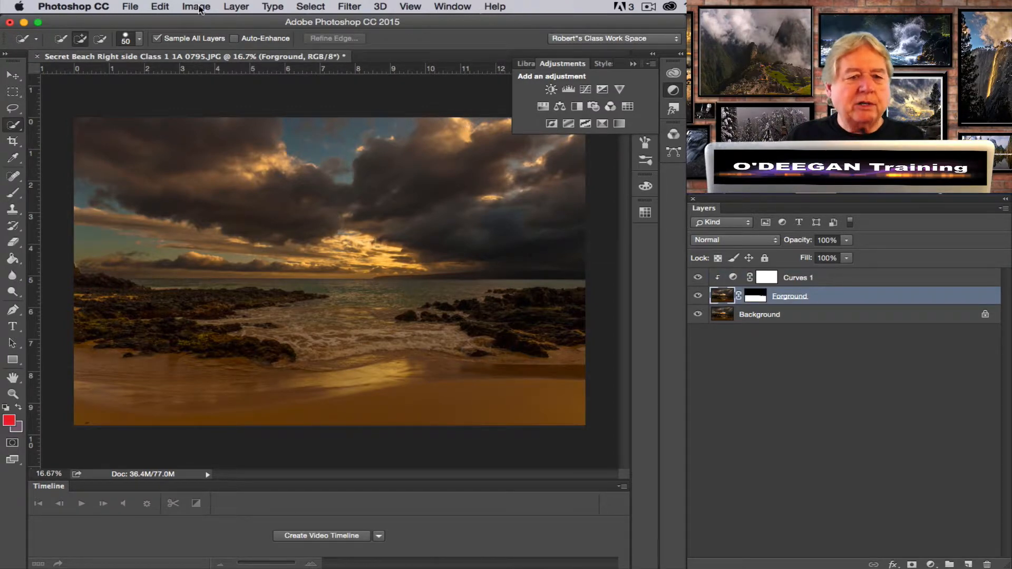
# Step: Flatten the image into a single Background layer
pyautogui.click(236, 7)
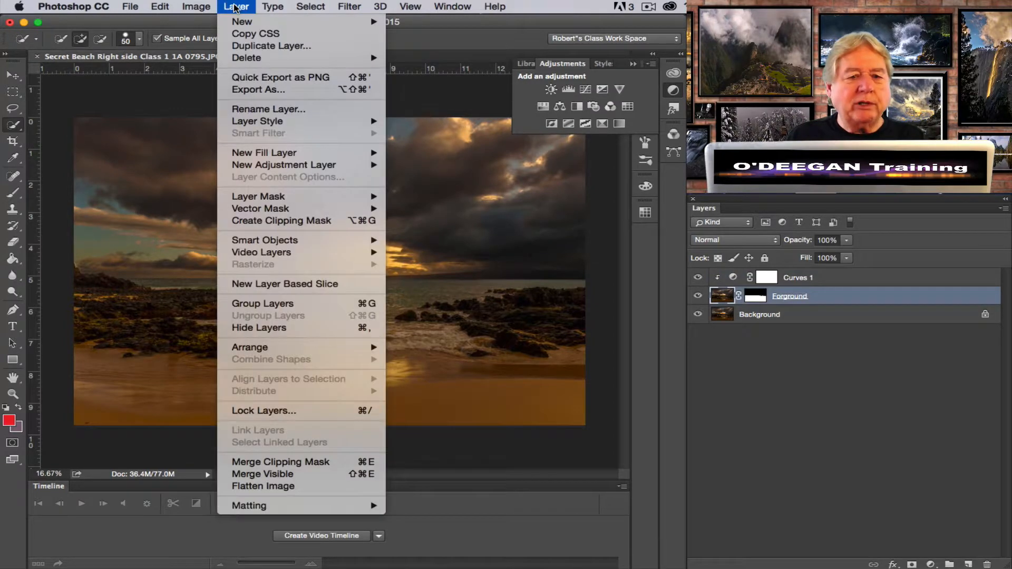
pyautogui.click(262, 486)
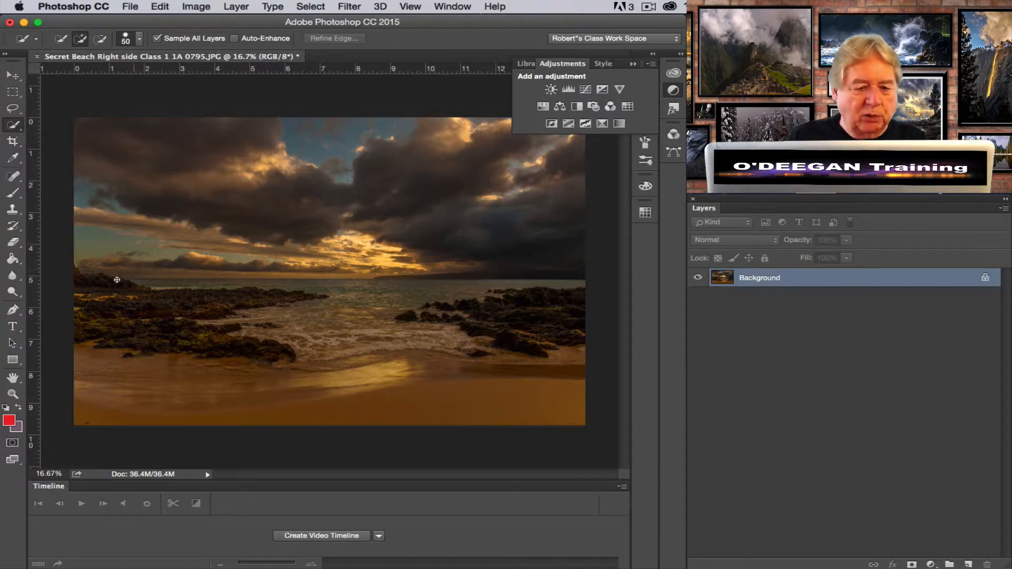
# Step: Select the rocks on the left shore with the Quick Selection tool, trim away water and sand, and copy them to a new layer
pyautogui.moveTo(74, 272)
pyautogui.mouseDown()
pyautogui.moveTo(143, 303)
pyautogui.moveTo(300, 299)
pyautogui.mouseUp()
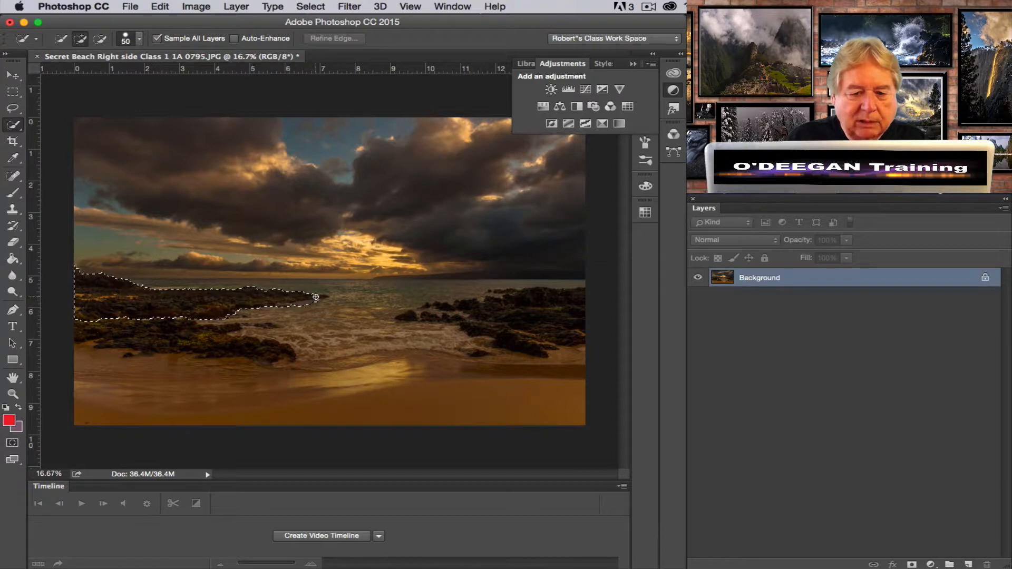
pyautogui.moveTo(321, 297); pyautogui.dragTo(322, 297)
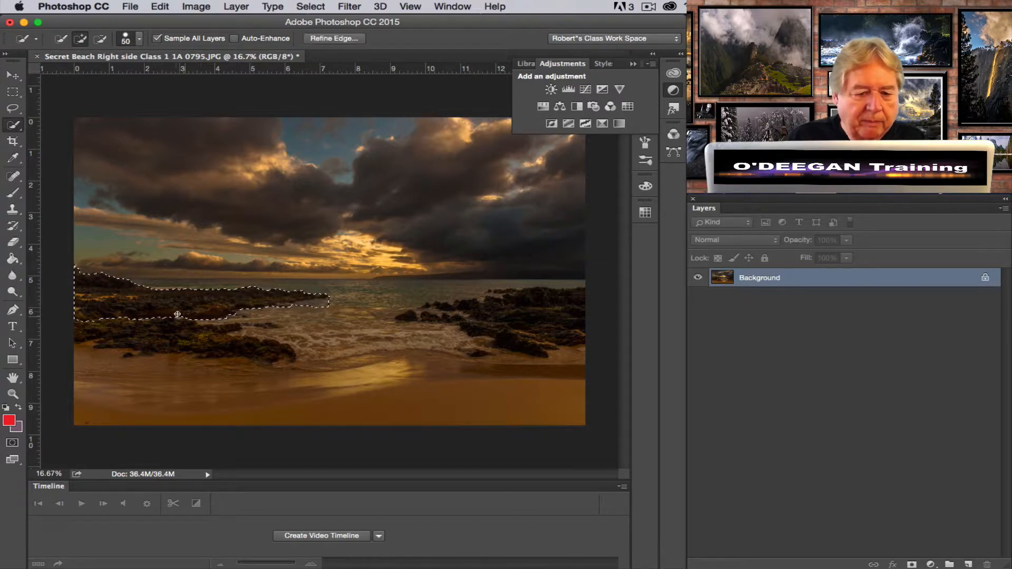
pyautogui.moveTo(108, 340); pyautogui.dragTo(298, 342)
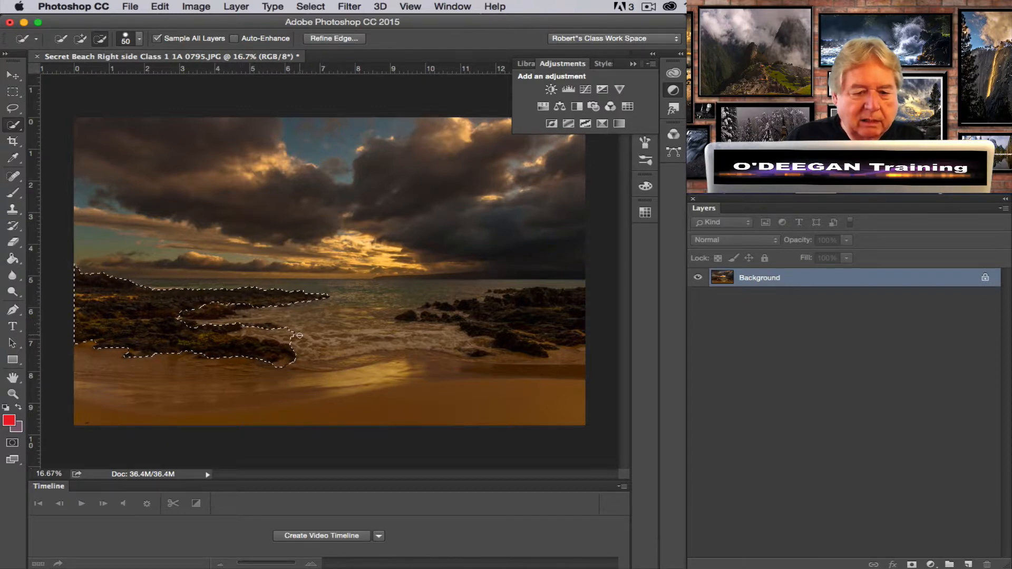
pyautogui.moveTo(270, 332); pyautogui.dragTo(239, 332)
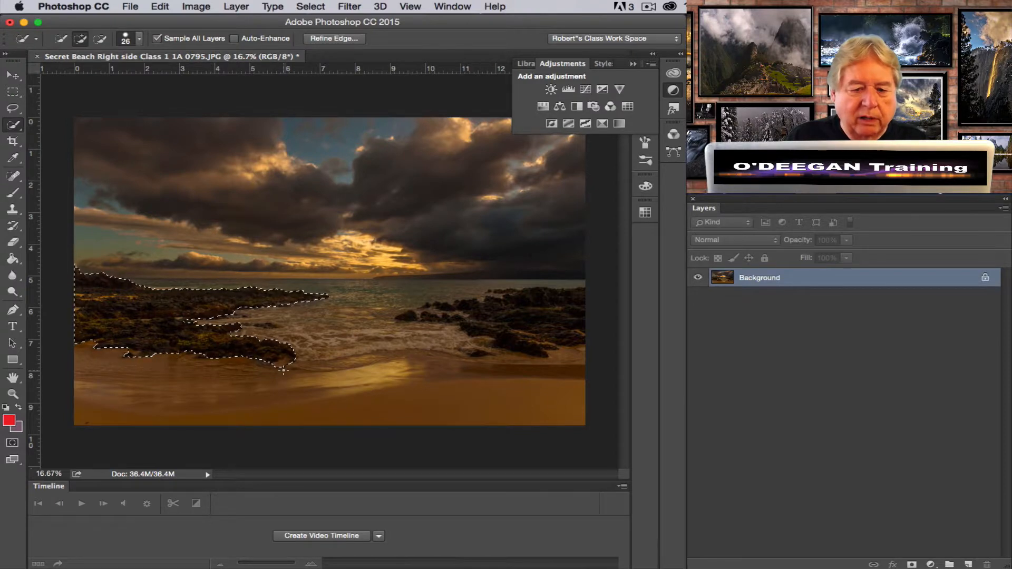
pyautogui.press('alt')
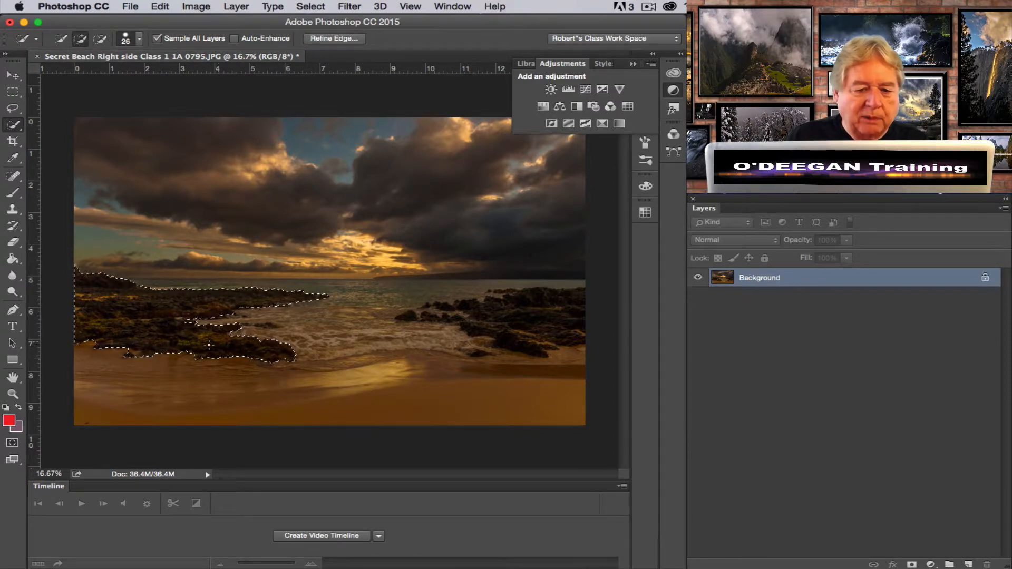
pyautogui.keyDown('alt'); pyautogui.click(129, 352); pyautogui.keyUp('alt')
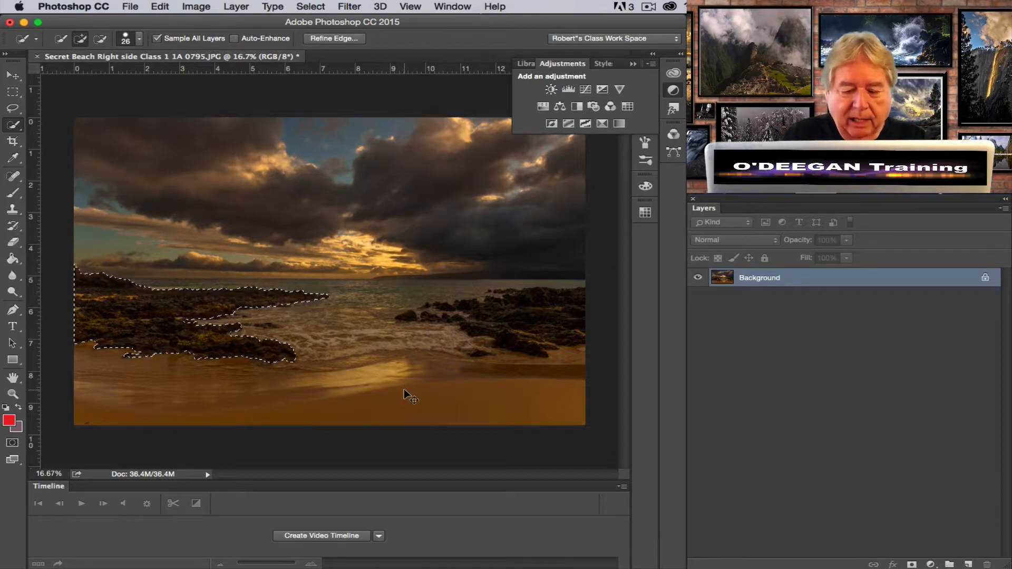
pyautogui.press('super+j')
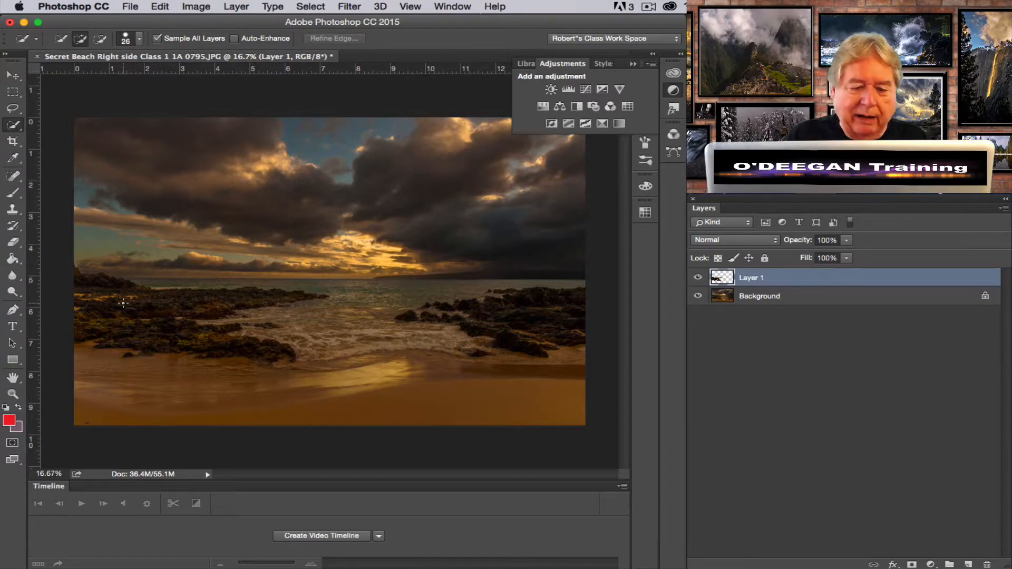
# Step: Lighten the left shore's rocks on Layer 1 with the Dodge tool
pyautogui.click(12, 292)
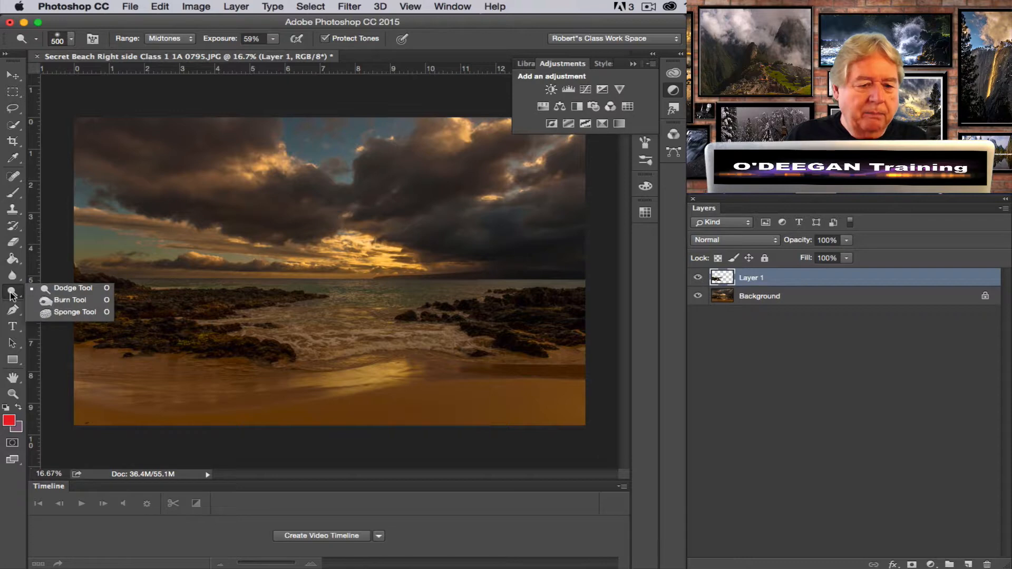
pyautogui.click(58, 289)
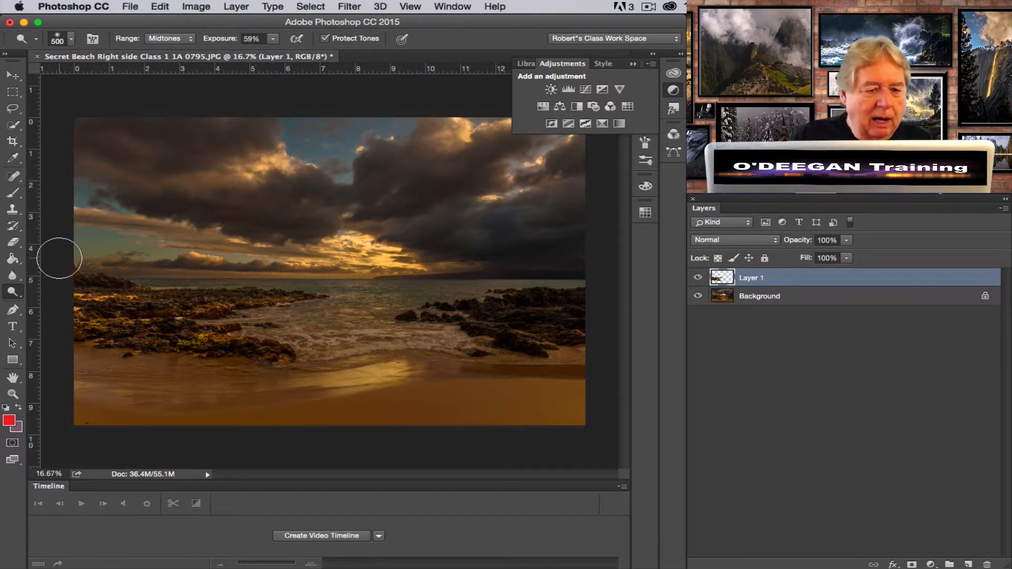
# Step: Select the right shore's rocks on the Background layer with the Quick Selection tool, trim off water and sand, and copy them to a new layer
pyautogui.click(804, 297)
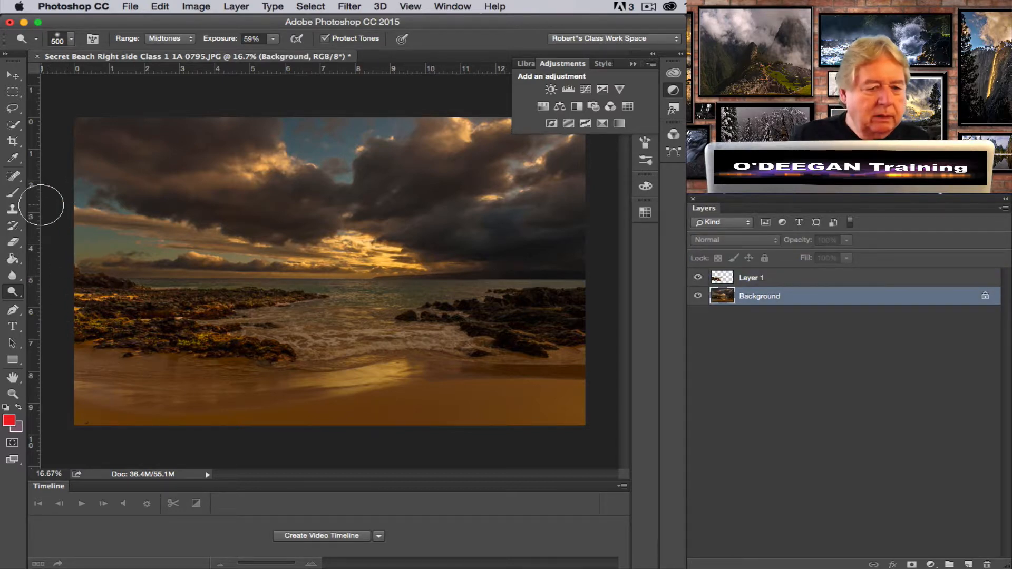
pyautogui.click(12, 127)
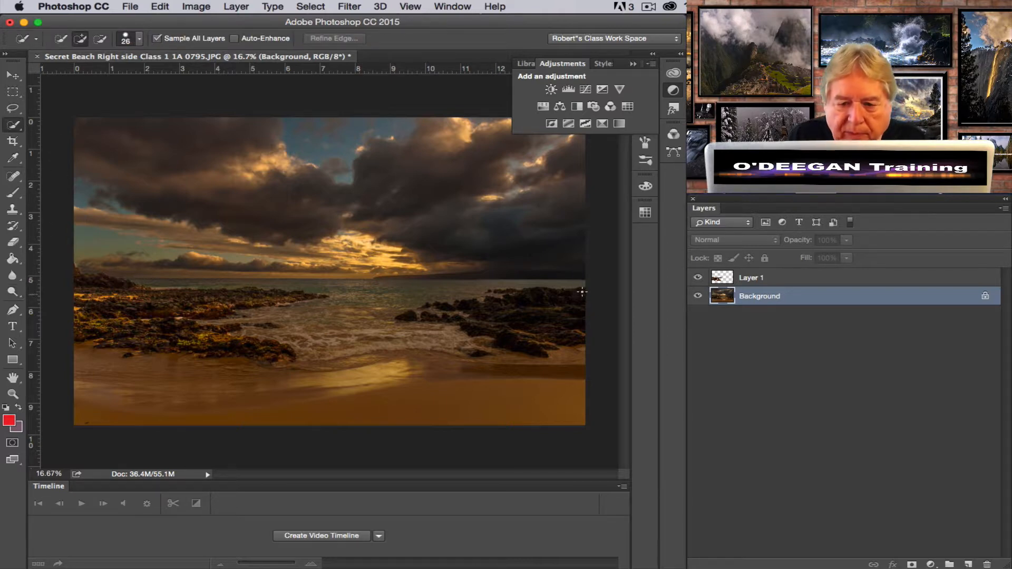
pyautogui.moveTo(582, 296)
pyautogui.mouseDown()
pyautogui.moveTo(500, 289)
pyautogui.moveTo(488, 292)
pyautogui.moveTo(517, 300)
pyautogui.moveTo(426, 306)
pyautogui.moveTo(405, 321)
pyautogui.moveTo(458, 311)
pyautogui.moveTo(536, 342)
pyautogui.mouseUp()
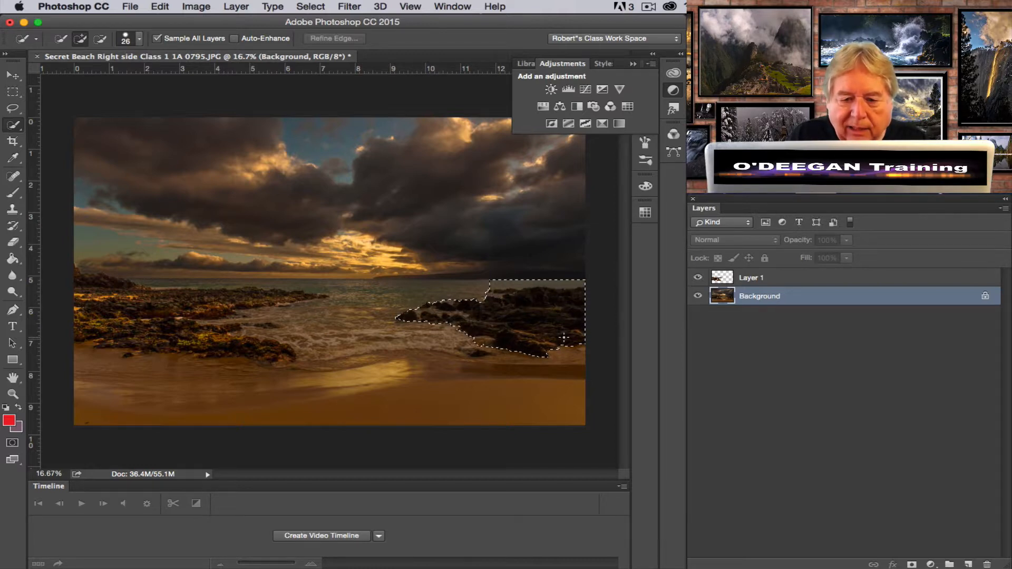
pyautogui.press('alt')
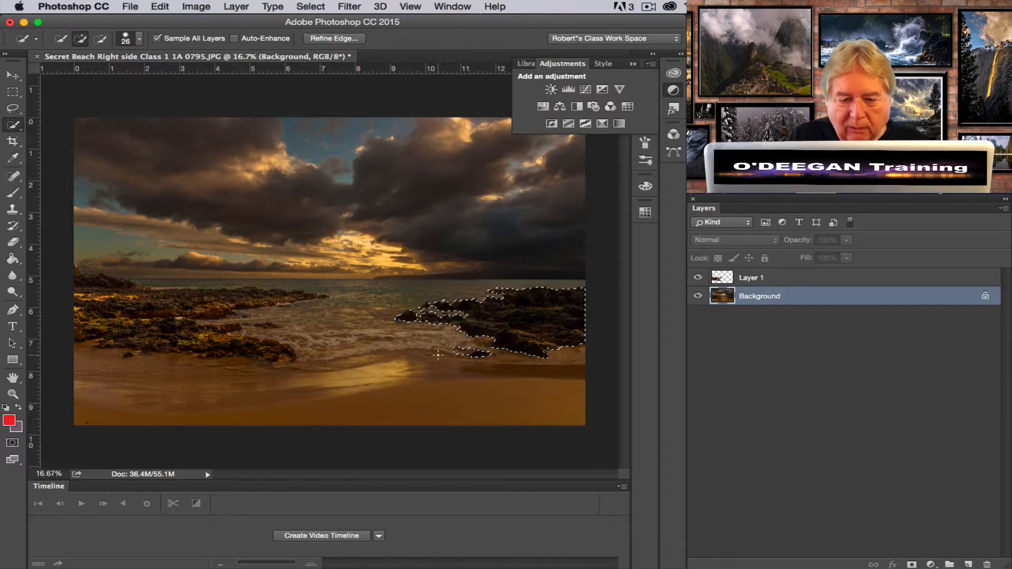
pyautogui.press('alt')
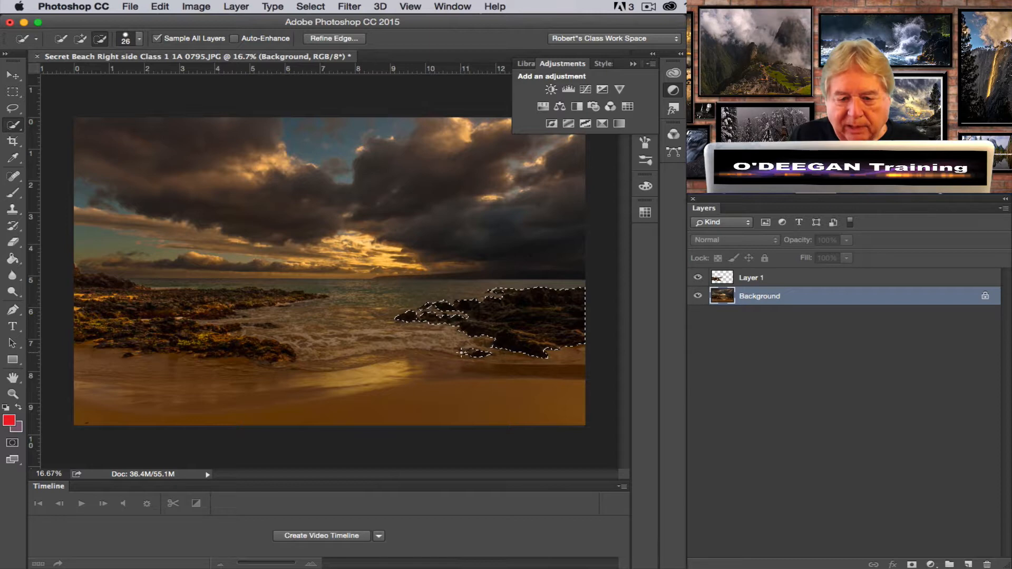
pyautogui.moveTo(465, 355); pyautogui.dragTo(468, 350)
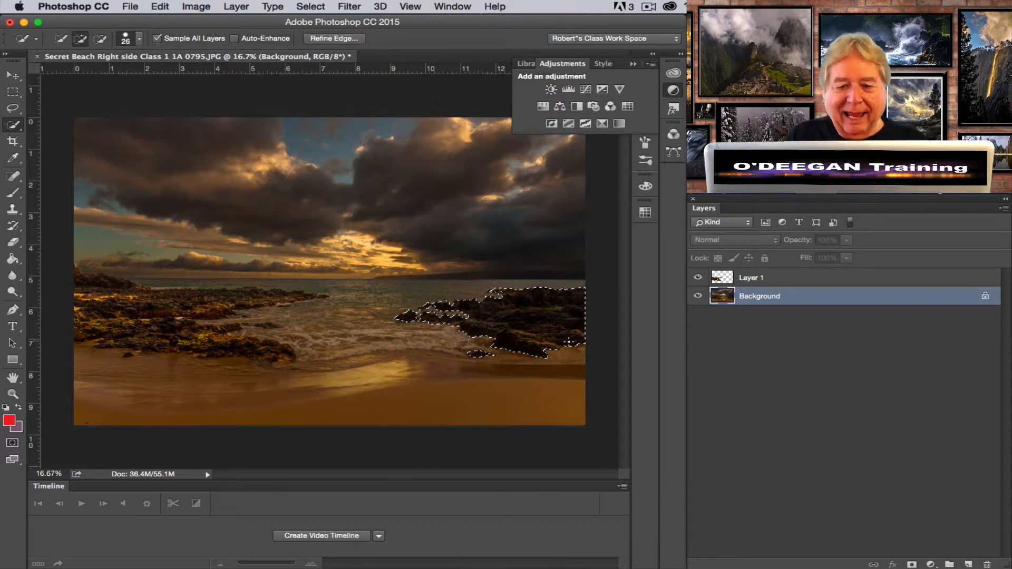
pyautogui.press('alt')
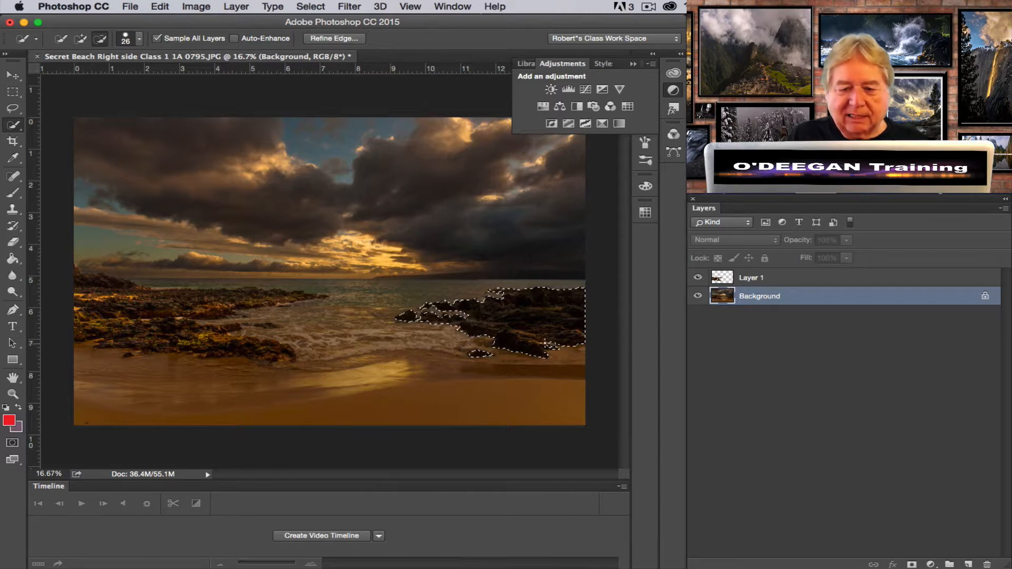
pyautogui.moveTo(539, 343); pyautogui.dragTo(528, 342)
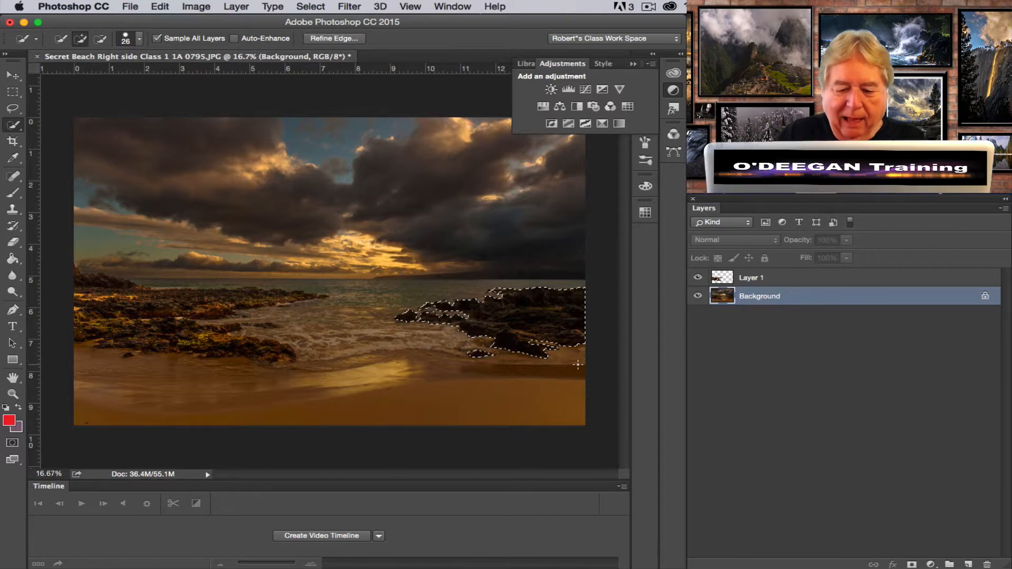
pyautogui.press('super+j')
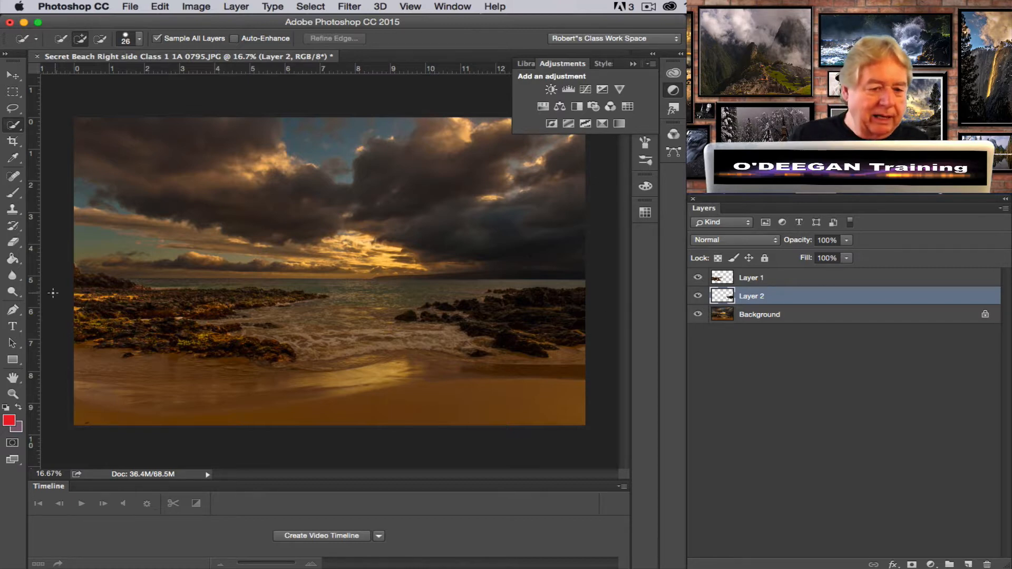
# Step: Lighten the right shore's rocks on Layer 2 with the Dodge tool
pyautogui.click(12, 292)
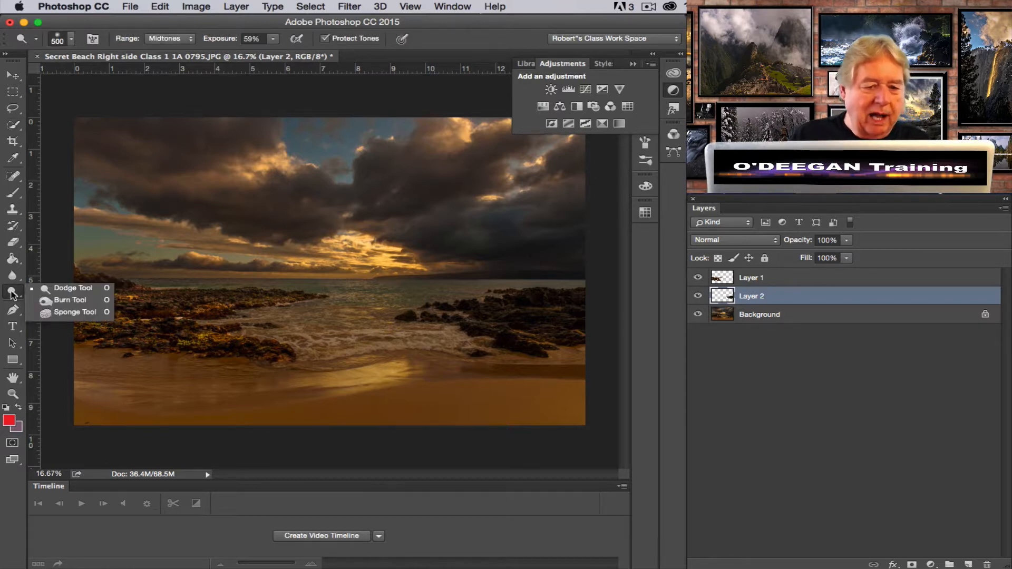
pyautogui.click(584, 295)
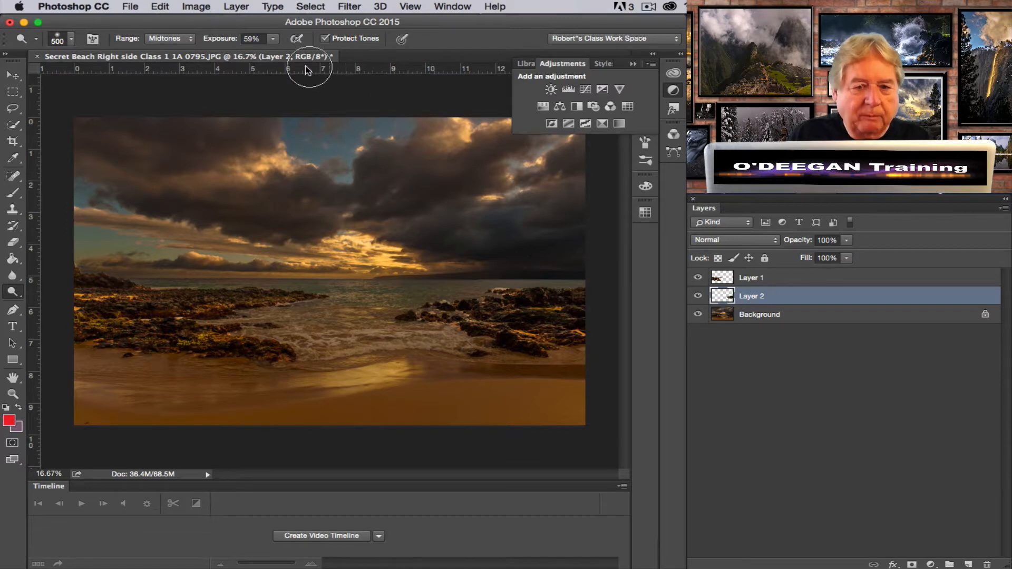
# Step: Flatten the image and lighten the foreground sand and surf using the Dodge tool with a 300-pixel brush
pyautogui.click(237, 7)
pyautogui.click(275, 487)
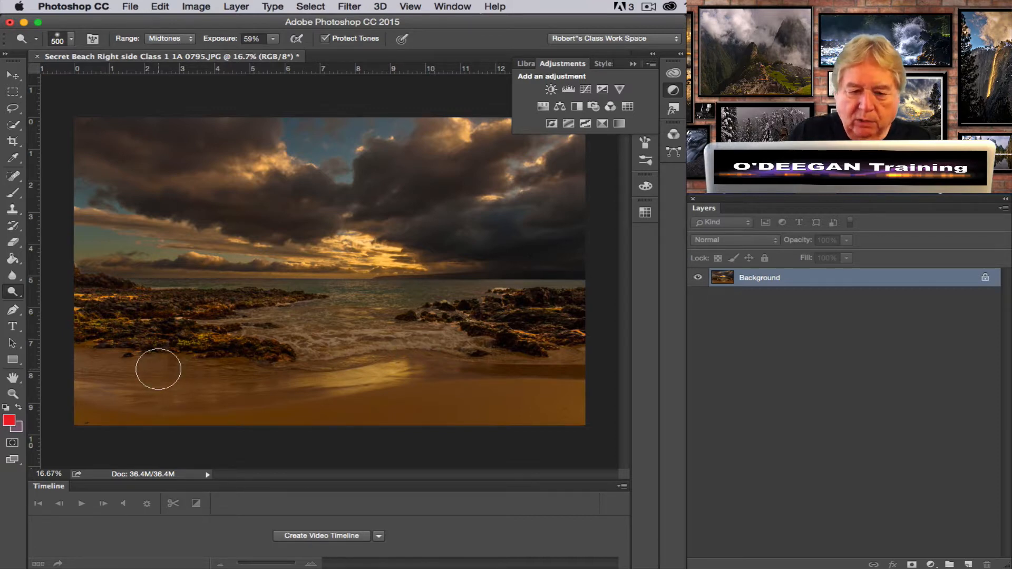
pyautogui.press('[')
pyautogui.press('[')
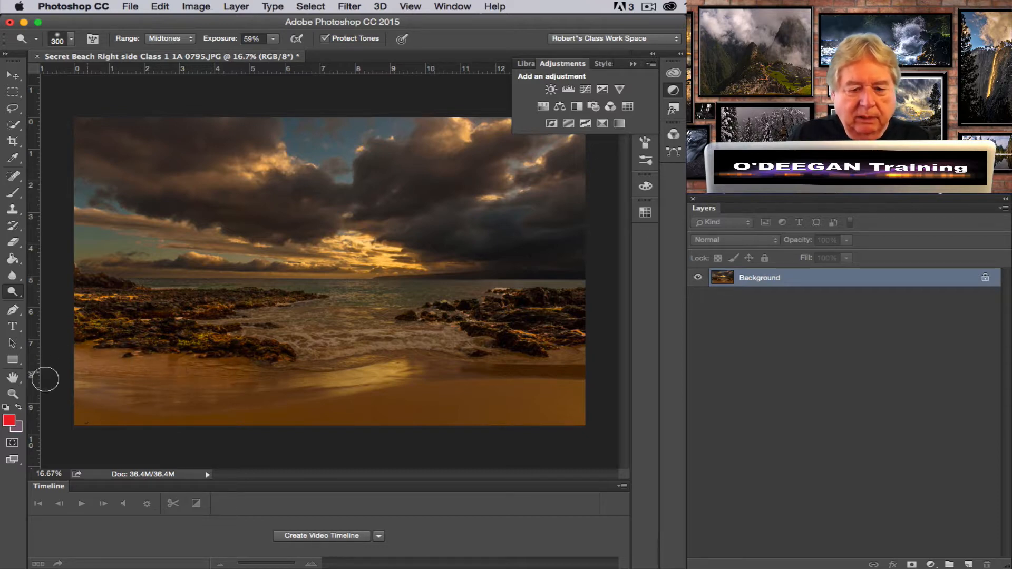
pyautogui.moveTo(45, 379)
pyautogui.mouseDown()
pyautogui.moveTo(489, 423)
pyautogui.moveTo(545, 395)
pyautogui.moveTo(469, 391)
pyautogui.moveTo(316, 412)
pyautogui.moveTo(464, 383)
pyautogui.moveTo(369, 405)
pyautogui.moveTo(486, 352)
pyautogui.moveTo(450, 357)
pyautogui.moveTo(592, 357)
pyautogui.moveTo(534, 381)
pyautogui.moveTo(434, 393)
pyautogui.moveTo(317, 382)
pyautogui.moveTo(454, 357)
pyautogui.moveTo(349, 366)
pyautogui.moveTo(230, 398)
pyautogui.moveTo(406, 373)
pyautogui.moveTo(320, 413)
pyautogui.moveTo(241, 431)
pyautogui.moveTo(438, 383)
pyautogui.moveTo(421, 371)
pyautogui.moveTo(482, 379)
pyautogui.moveTo(414, 367)
pyautogui.moveTo(442, 365)
pyautogui.mouseUp()
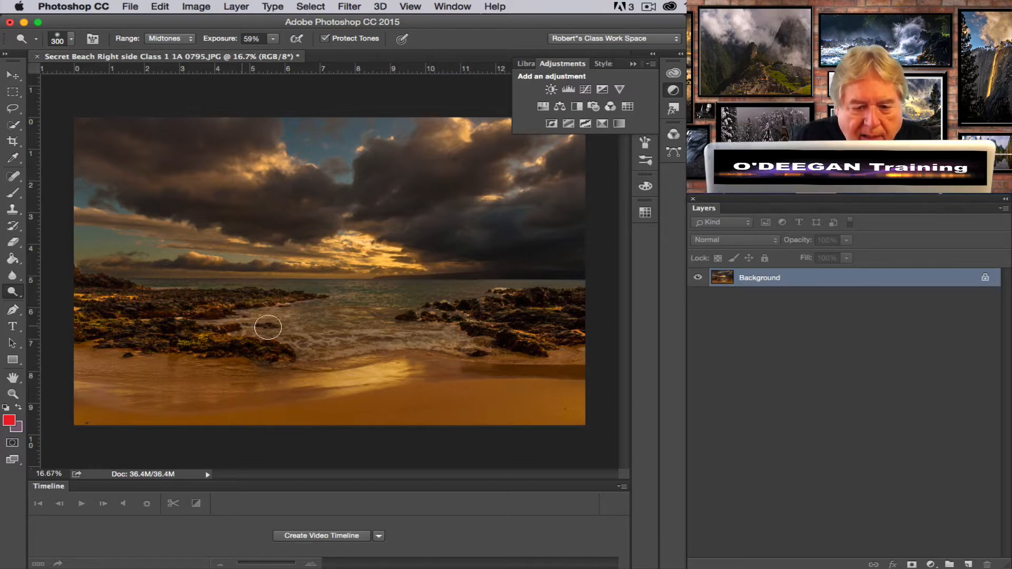
pyautogui.moveTo(415, 337)
pyautogui.mouseDown()
pyautogui.moveTo(467, 337)
pyautogui.moveTo(256, 359)
pyautogui.mouseUp()
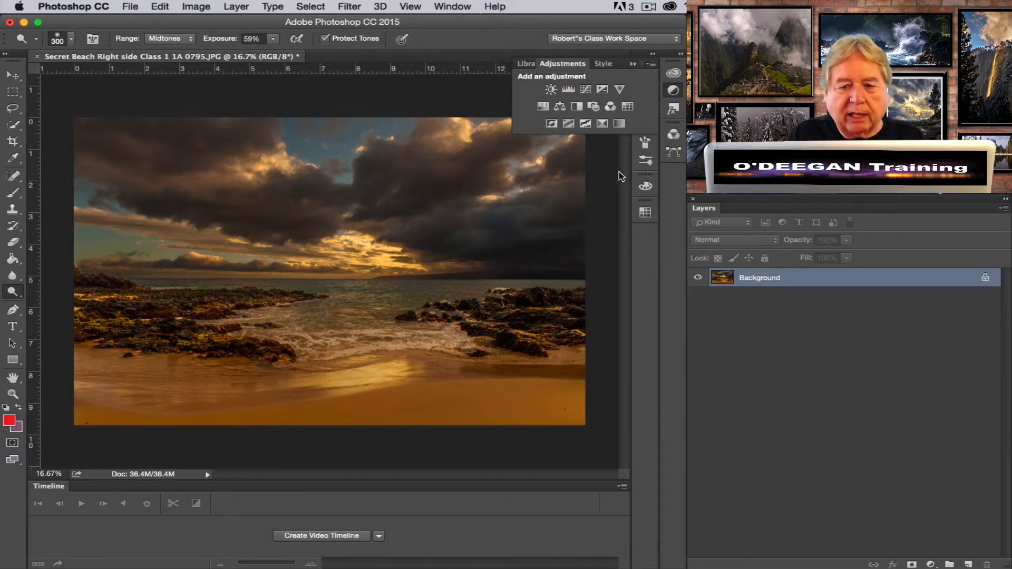
pyautogui.click(609, 245)
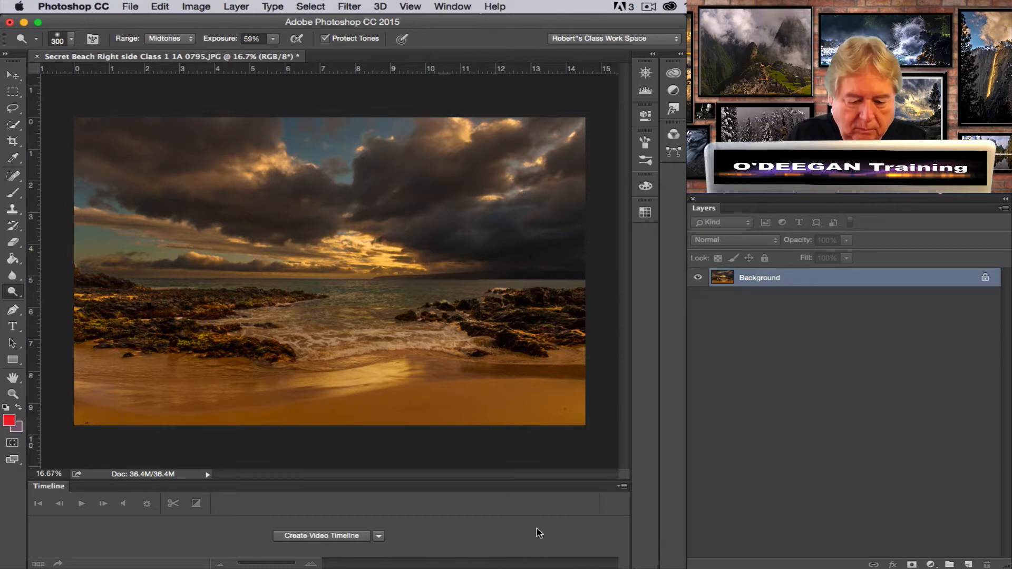
# Step: Crop a strip of sand off the bottom of the photo, reducing its height to about 9.09 in
pyautogui.press('c')
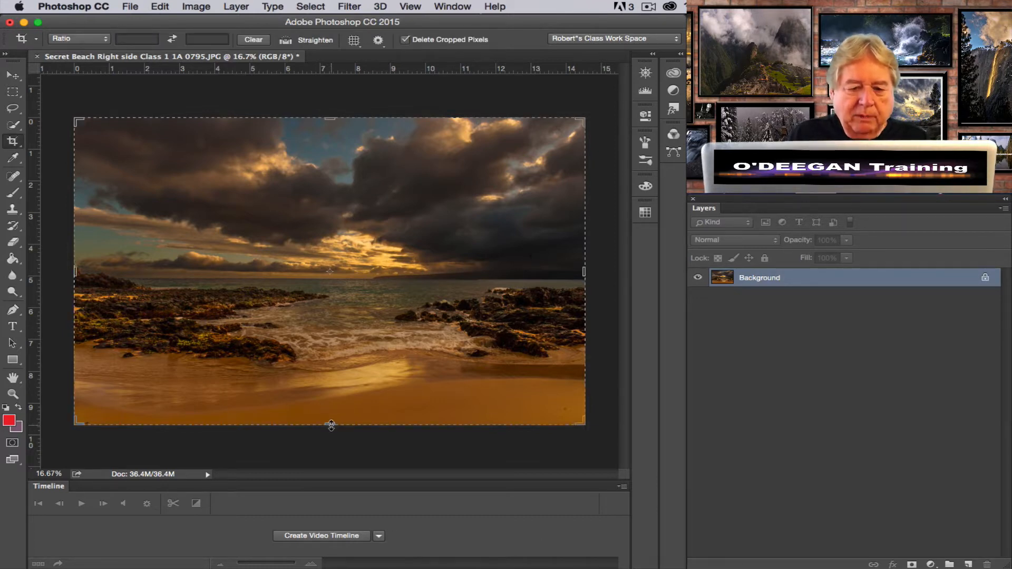
pyautogui.moveTo(331, 425)
pyautogui.mouseDown()
pyautogui.moveTo(331, 396)
pyautogui.moveTo(330, 416)
pyautogui.mouseUp()
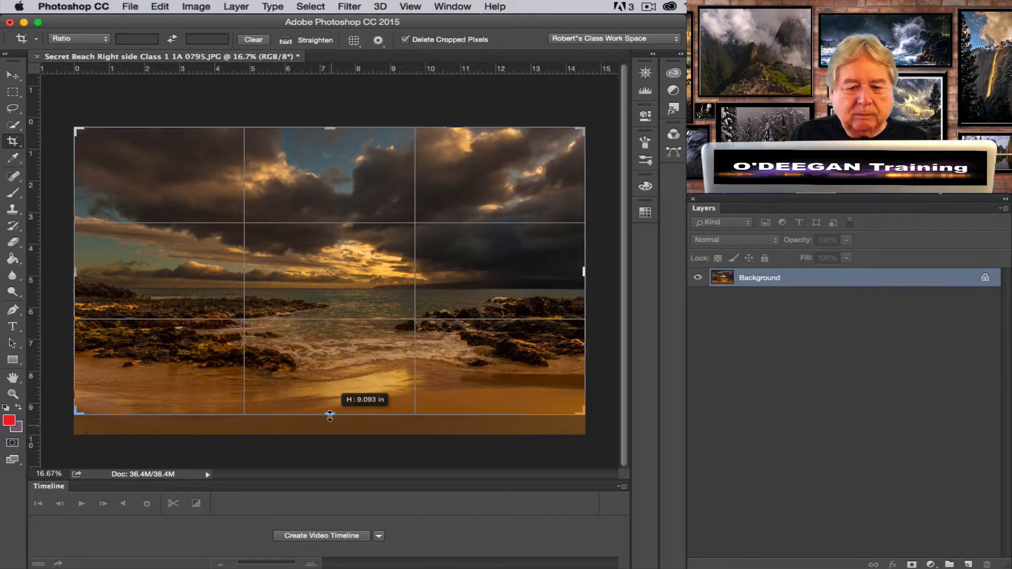
pyautogui.moveTo(330, 416); pyautogui.dragTo(330, 416)
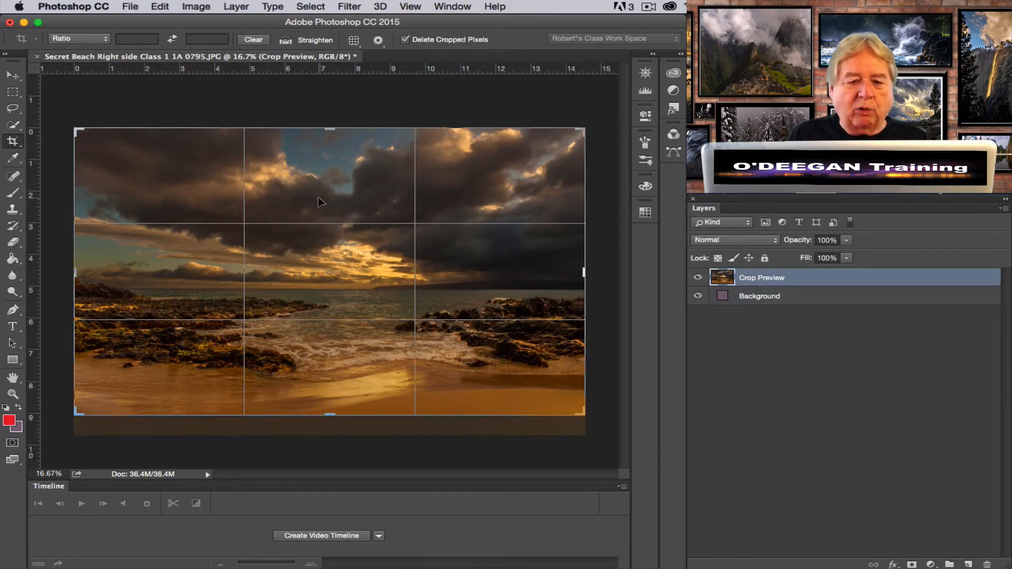
pyautogui.click(13, 75)
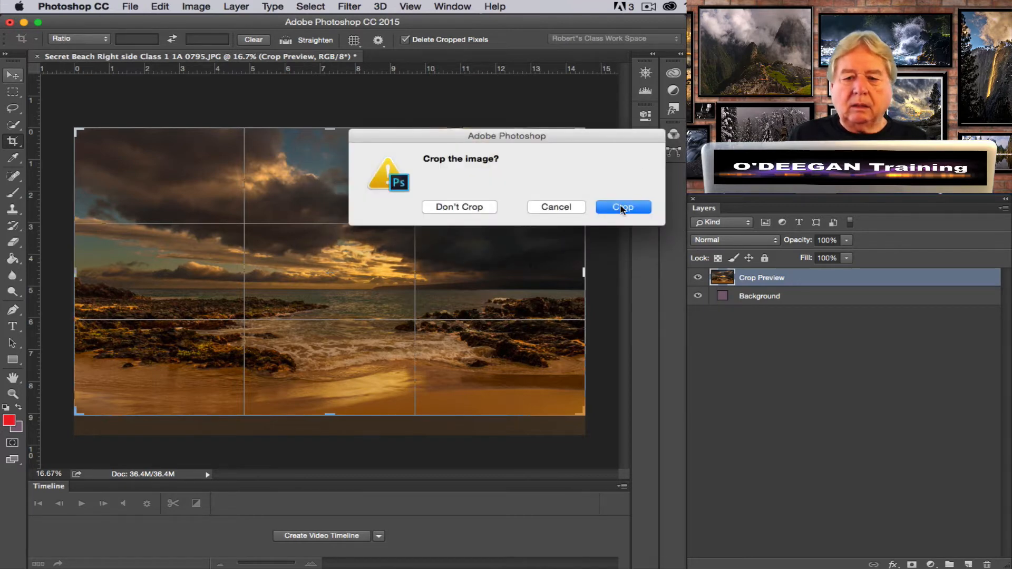
pyautogui.click(623, 208)
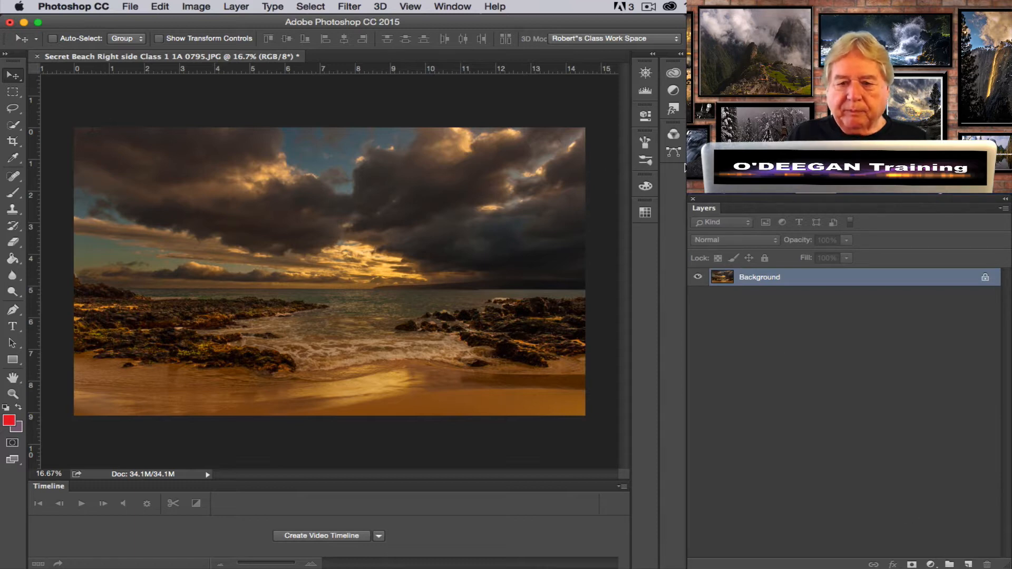
# Step: Add a Curves adjustment layer above the Background and pull the upper part of the RGB curve slightly down to darken the photo
pyautogui.click(673, 90)
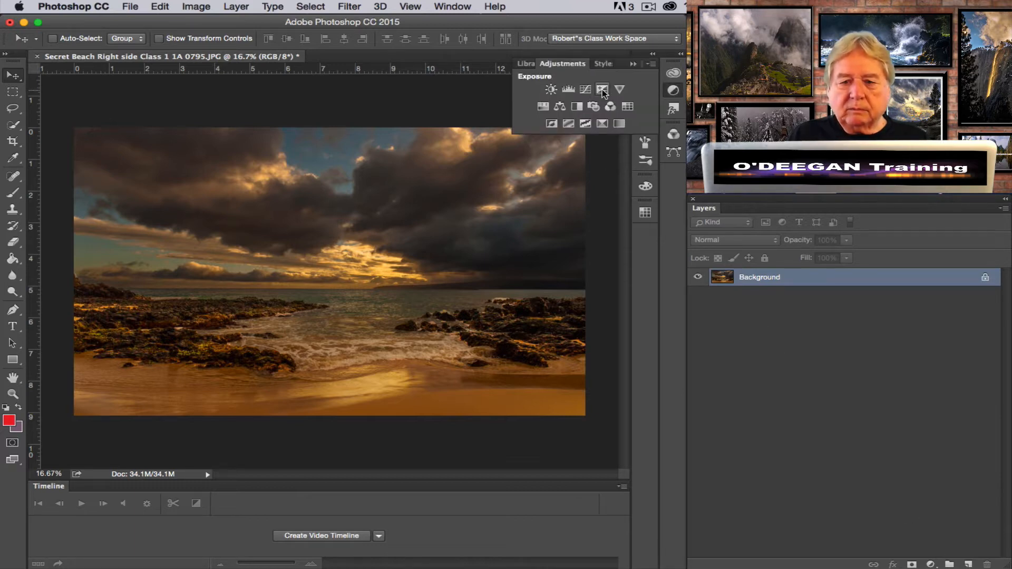
pyautogui.click(586, 91)
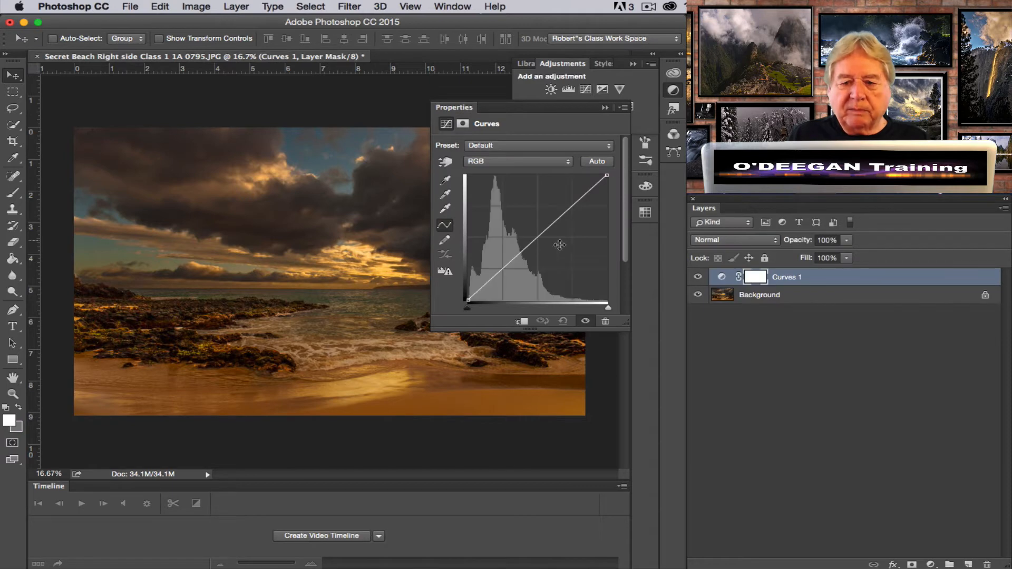
pyautogui.click(573, 206)
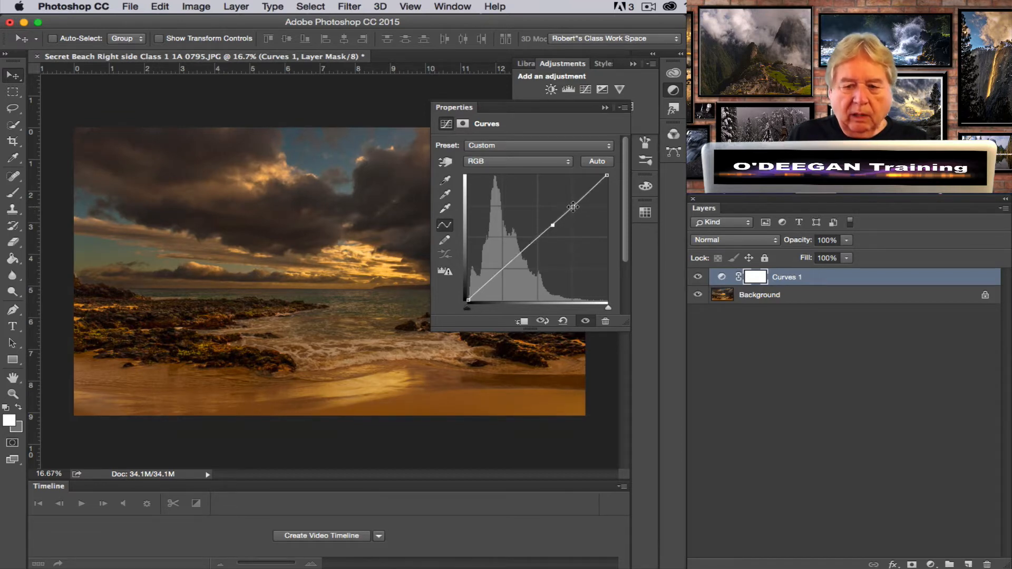
pyautogui.moveTo(573, 207); pyautogui.dragTo(565, 220)
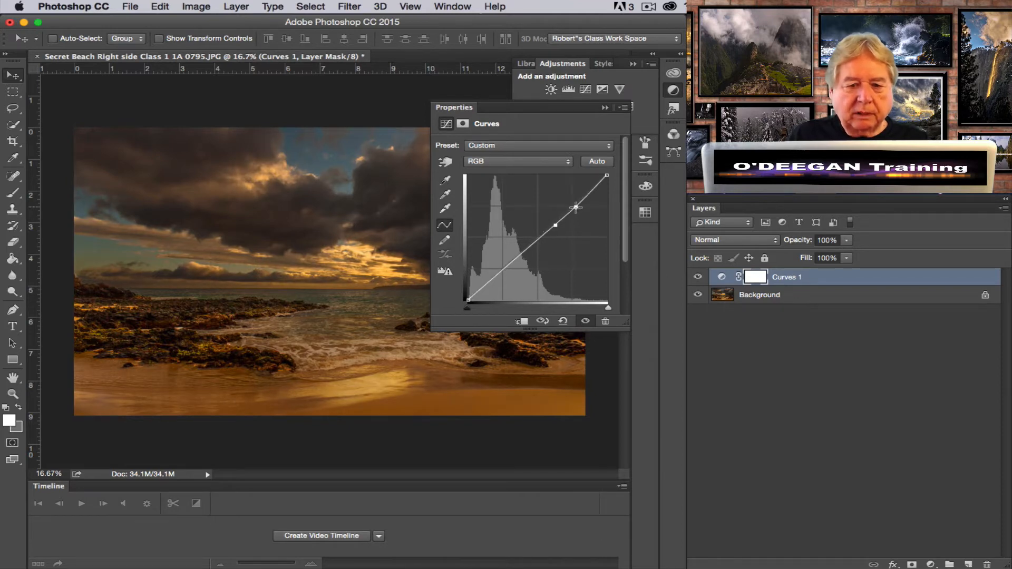
pyautogui.click(605, 107)
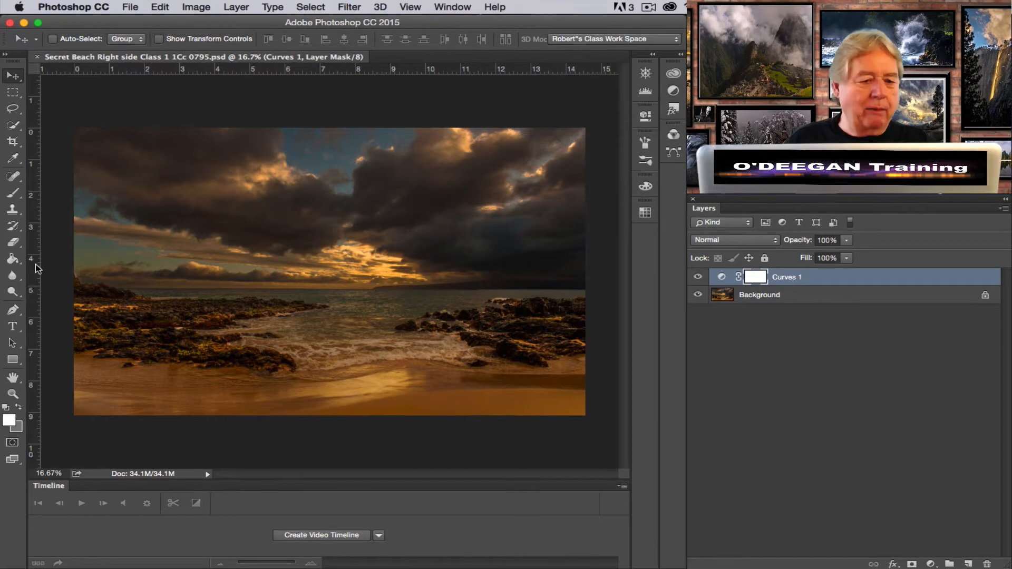
# Step: Lighten the dark clouds on the Background layer using the Dodge tool with a 500-pixel brush
pyautogui.click(11, 293)
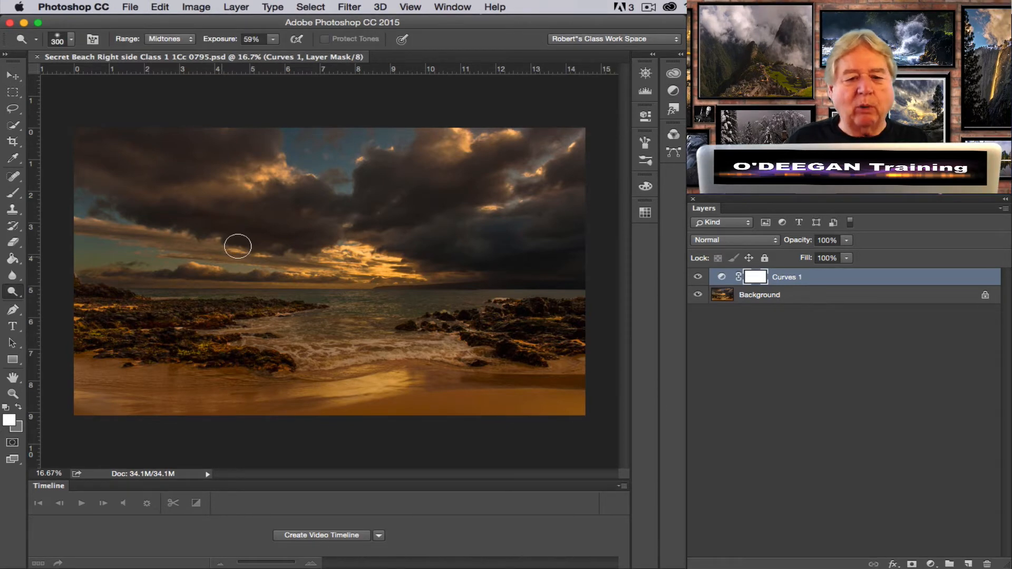
pyautogui.press(']')
pyautogui.press(']')
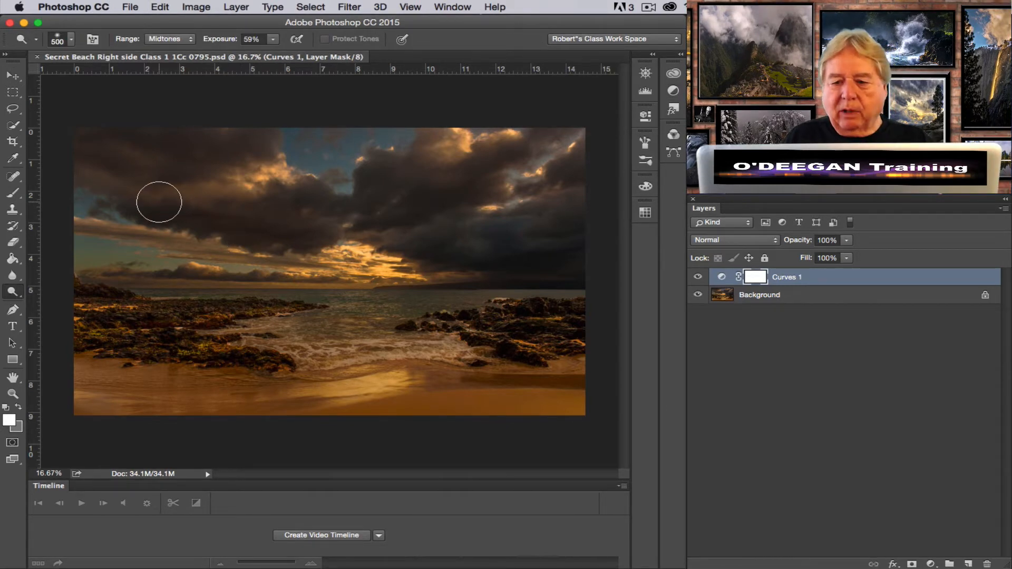
pyautogui.click(747, 295)
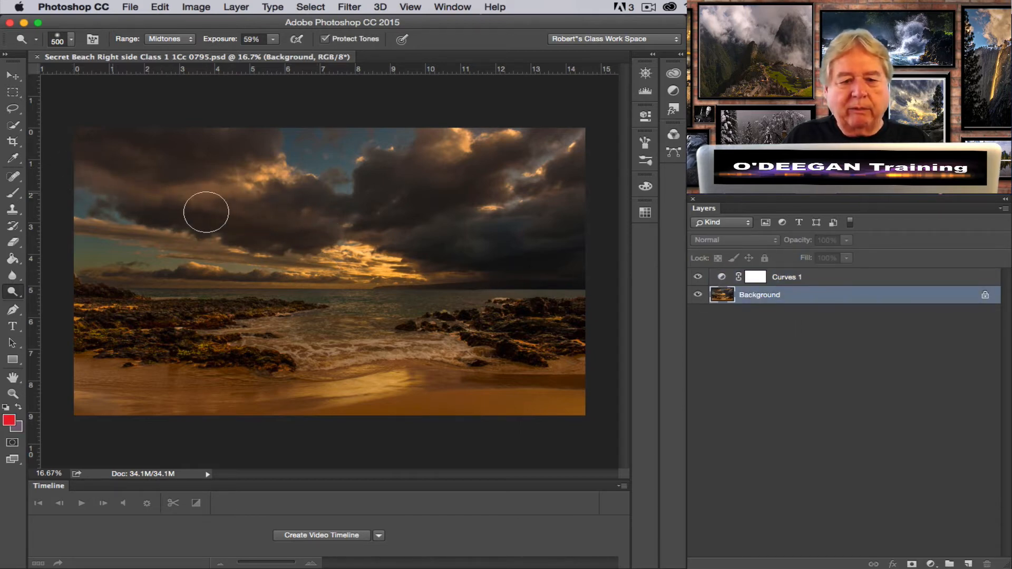
pyautogui.moveTo(336, 220); pyautogui.dragTo(339, 221)
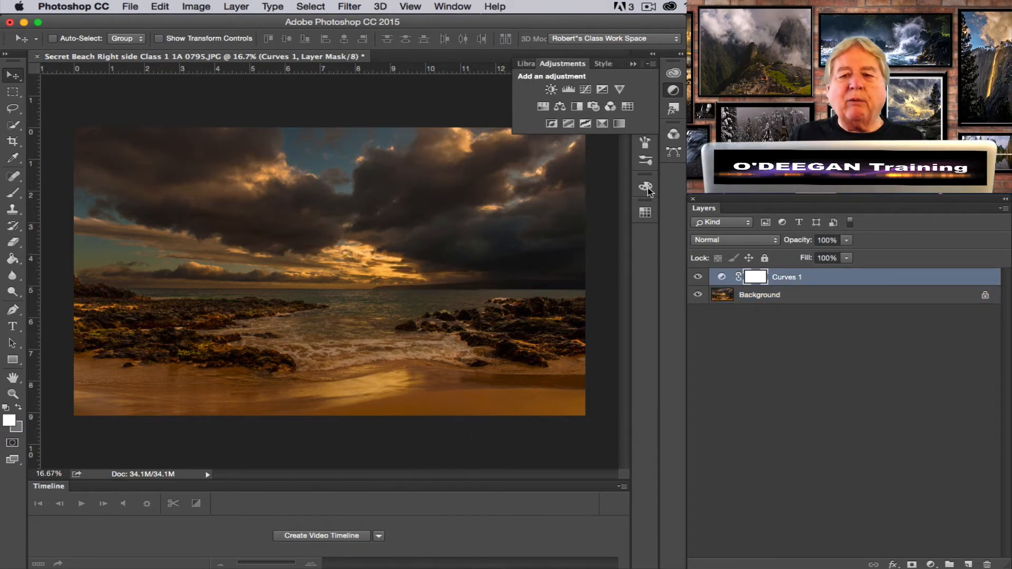
pyautogui.click(632, 64)
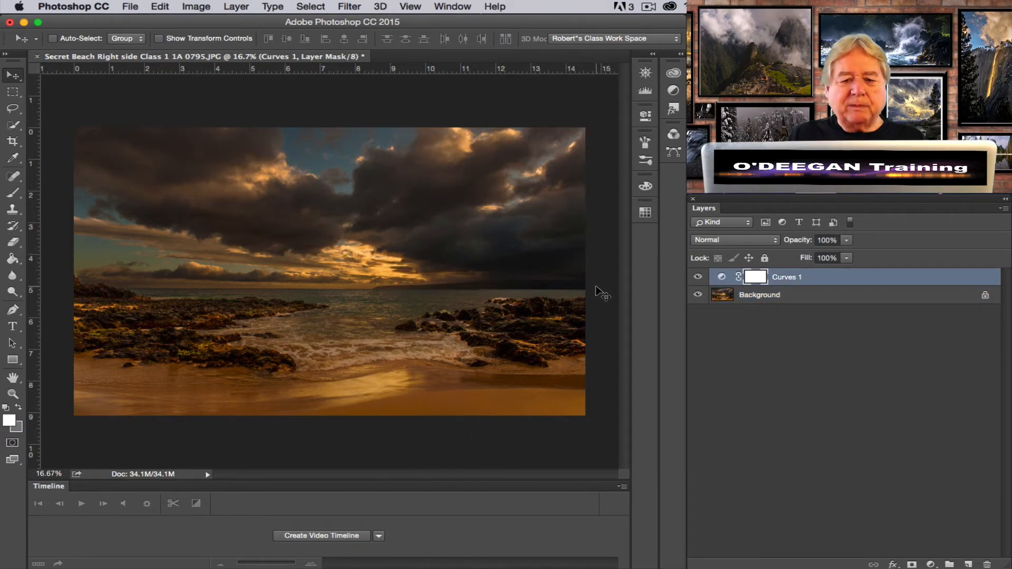